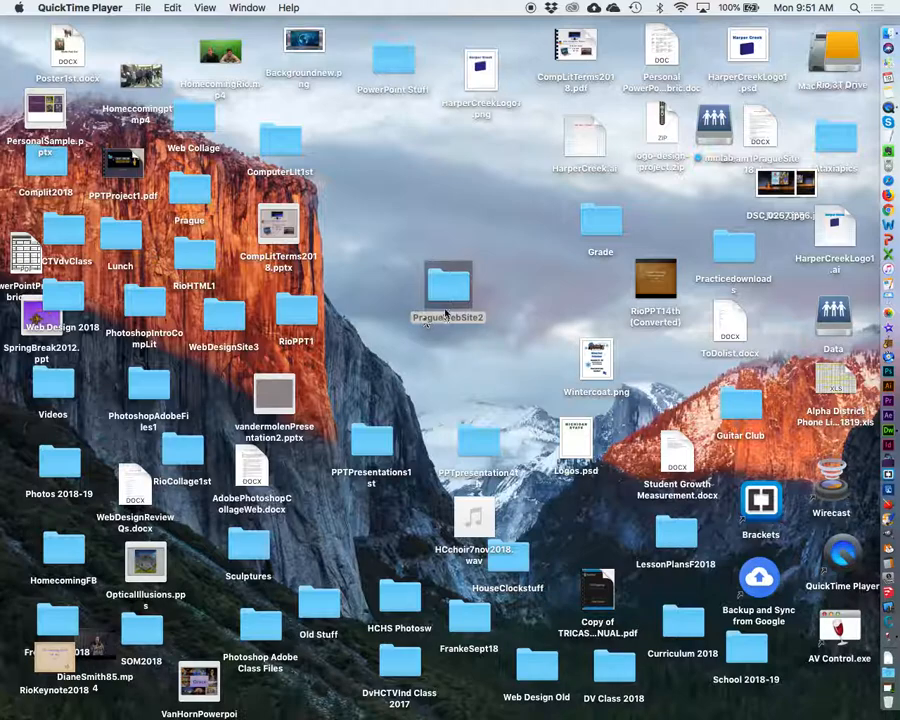
# - Open the PragueWebSite2 folder on the desktop and view the contents of its Graphics subfolder
pyautogui.doubleClick(450, 293)
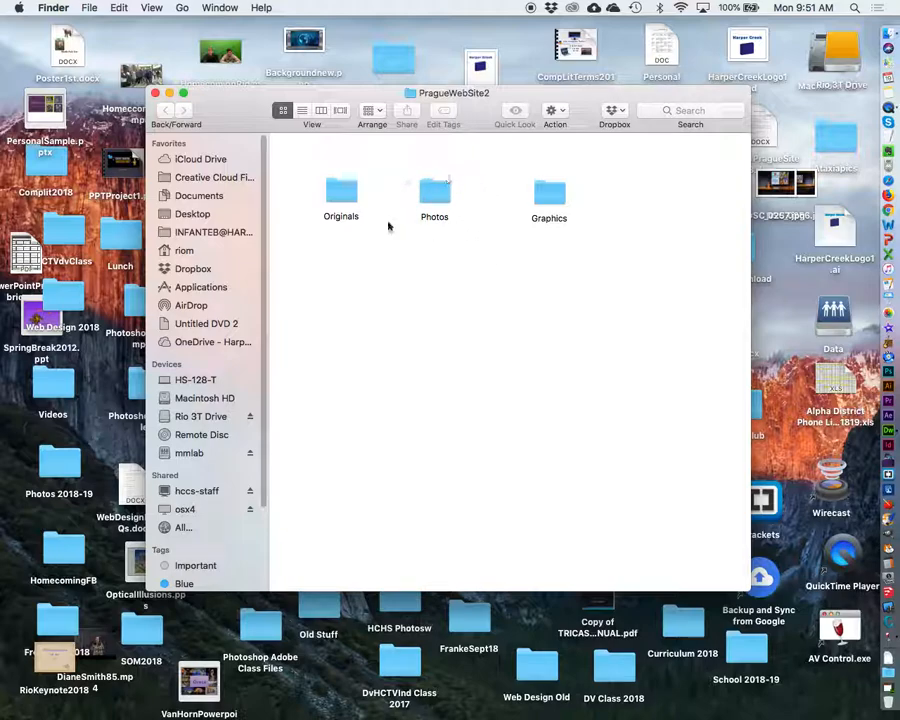
pyautogui.click(558, 199)
pyautogui.doubleClick(558, 199)
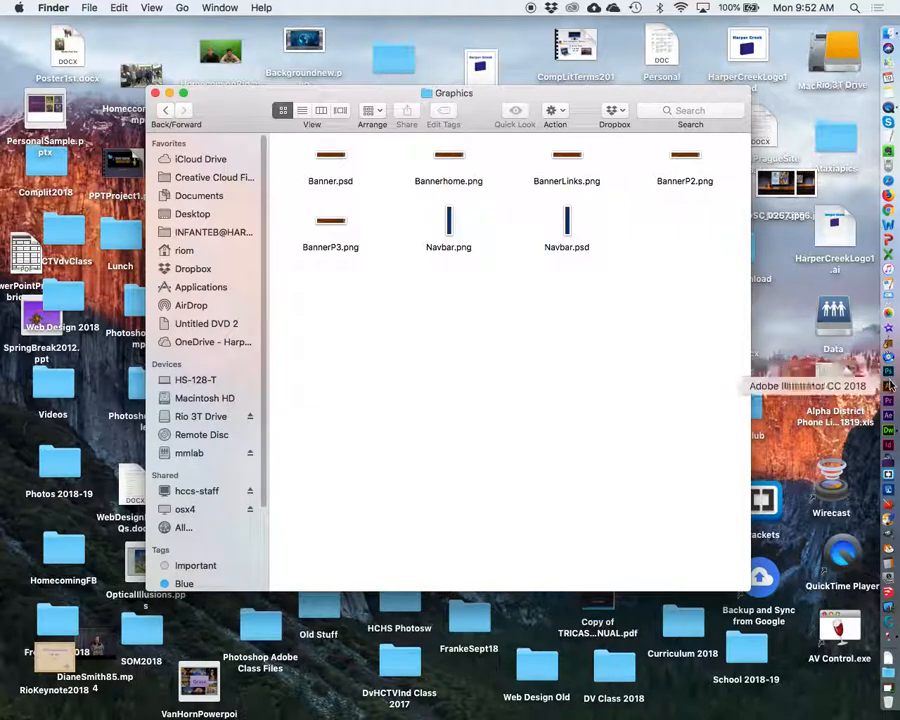
# - Switch to Dreamweaver and close the index.html page that is already open
pyautogui.click(888, 428)
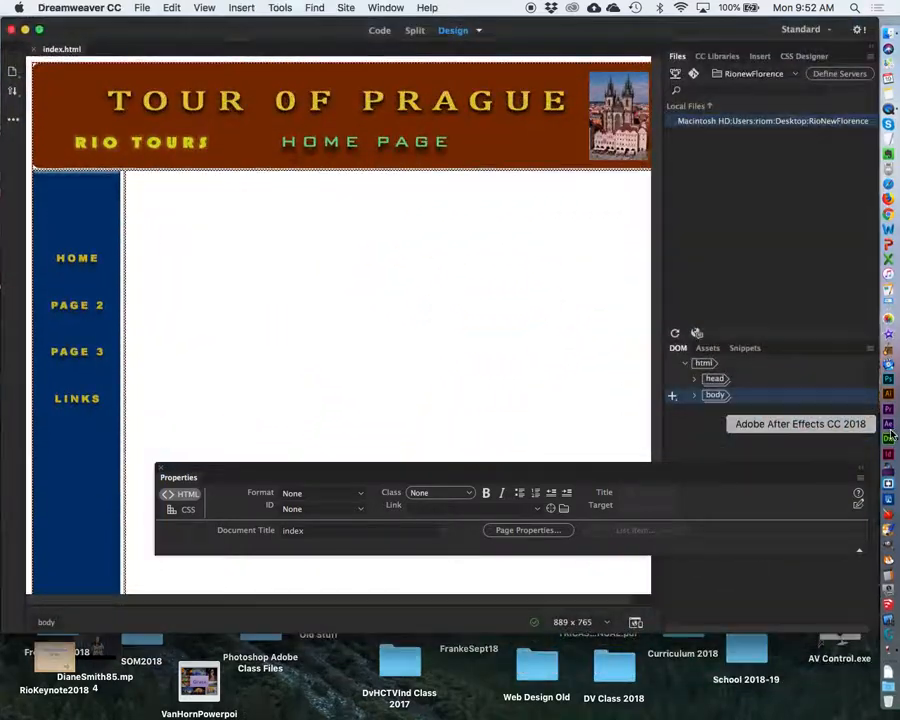
pyautogui.click(35, 50)
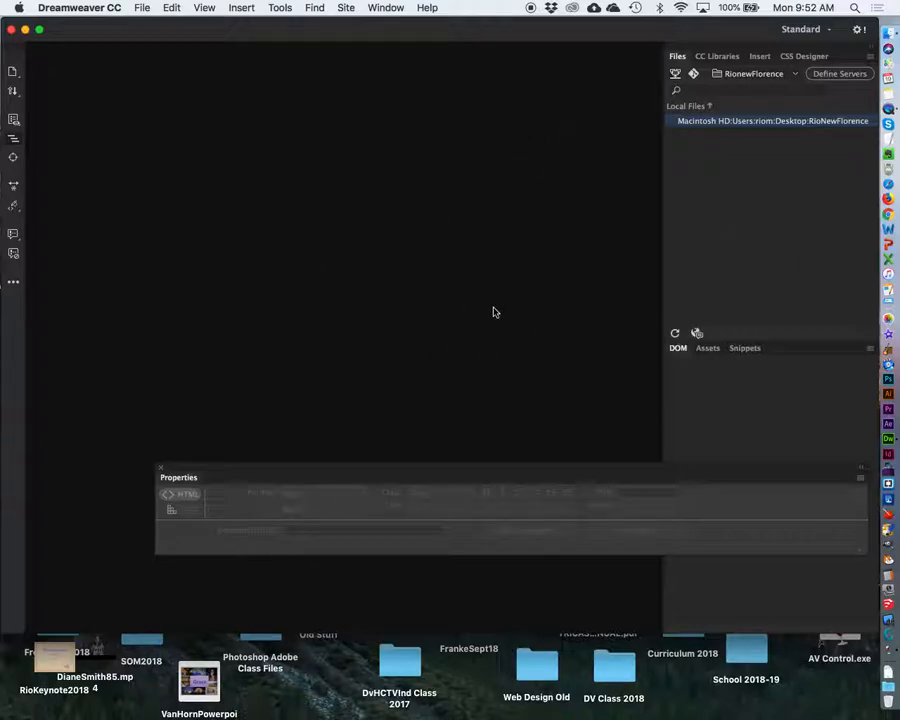
# - Create a new HTML document with no framework and the title index.html
pyautogui.click(142, 6)
pyautogui.click(150, 24)
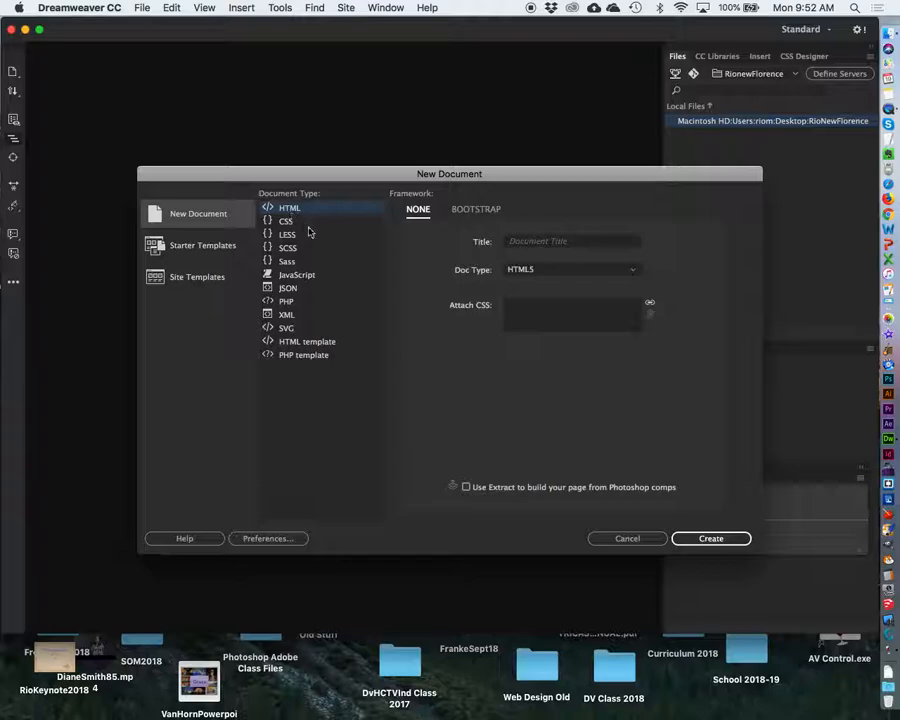
pyautogui.click(545, 244)
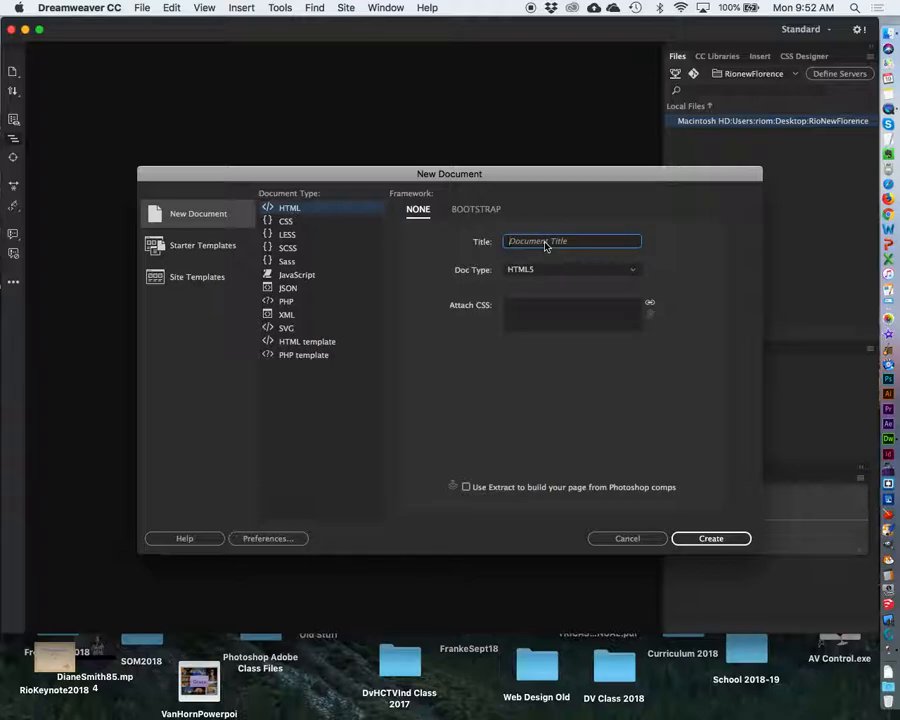
pyautogui.write('index.html')
pyautogui.click(697, 544)
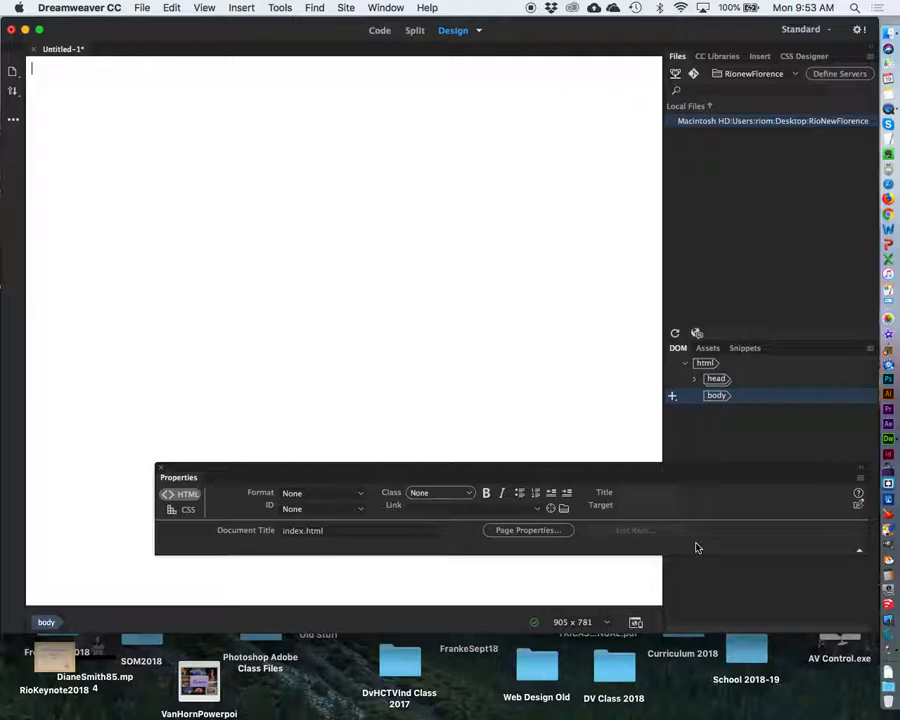
# - Check that the Properties panel is enabled and place it over the lower part of the blank page
pyautogui.moveTo(585, 470); pyautogui.dragTo(532, 223)
pyautogui.click(384, 7)
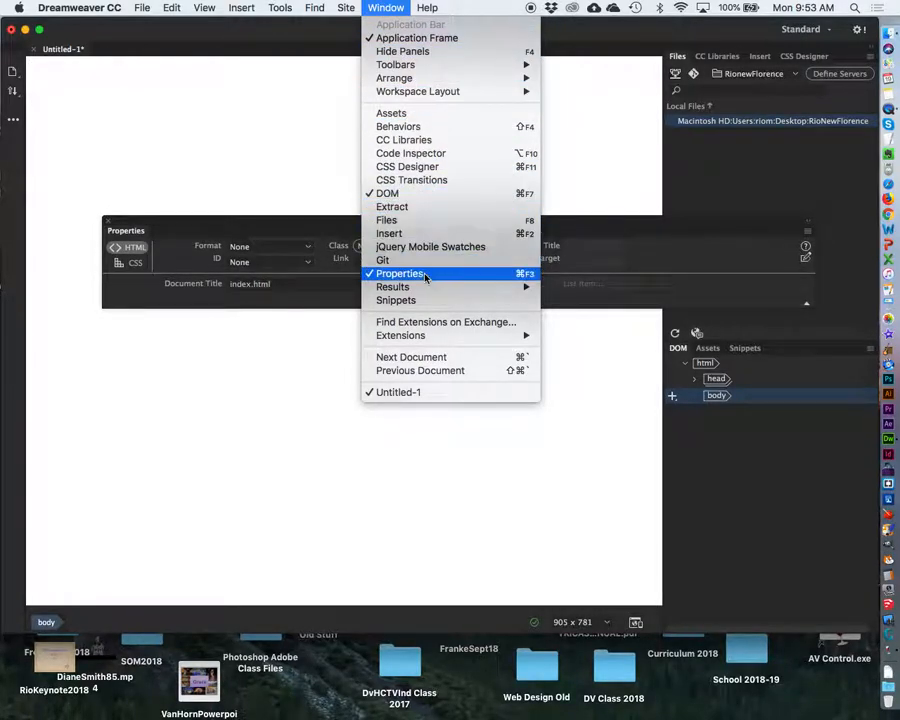
pyautogui.click(573, 125)
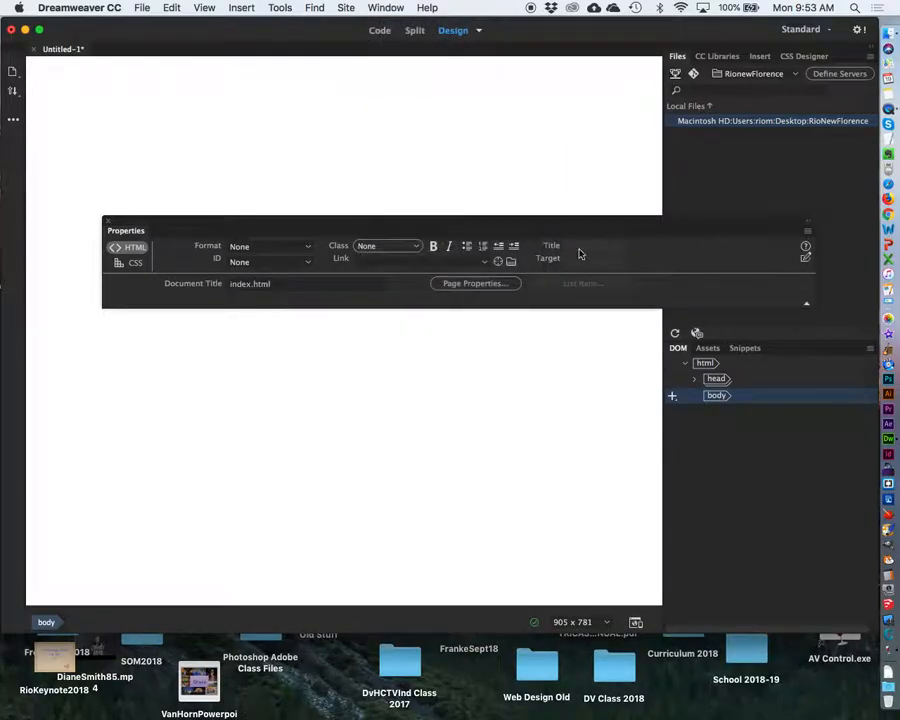
pyautogui.moveTo(573, 224); pyautogui.dragTo(564, 435)
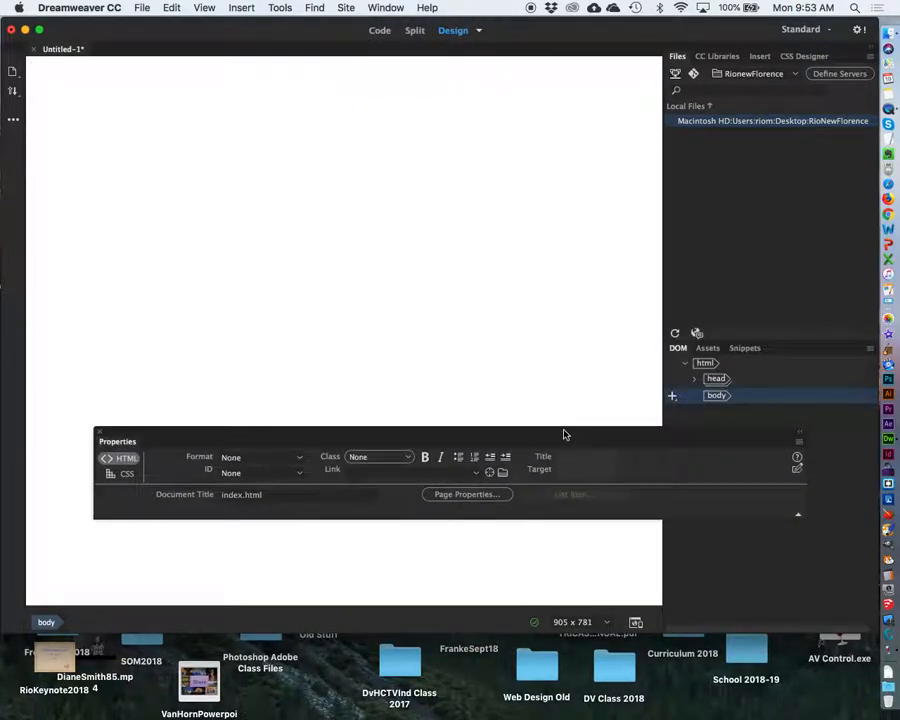
# - Save the new page as index.html directly in the PragueWebSite2 folder
pyautogui.click(238, 7)
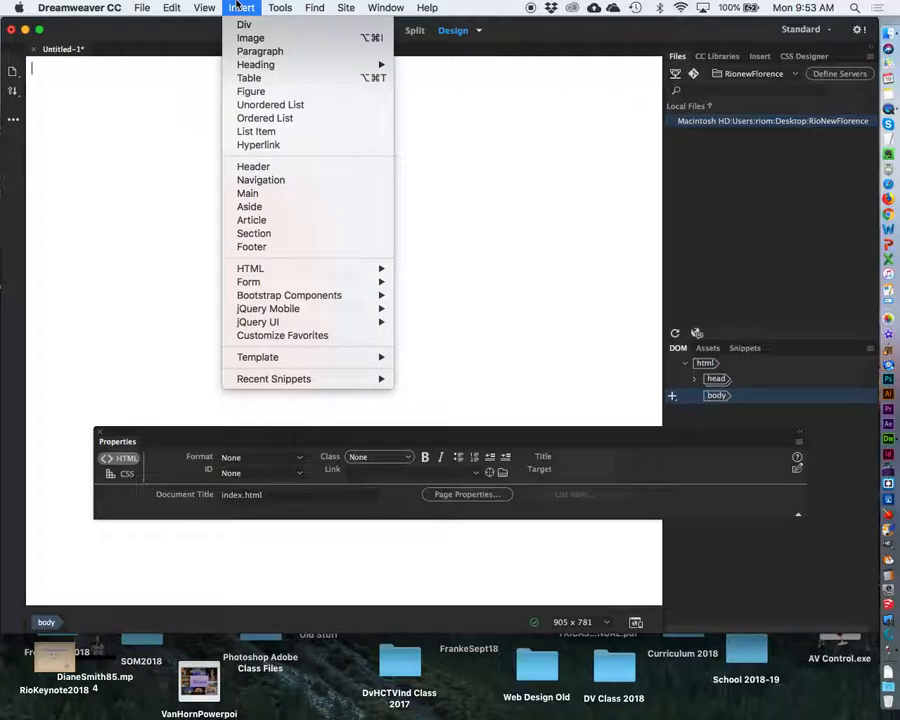
pyautogui.click(238, 7)
pyautogui.click(141, 7)
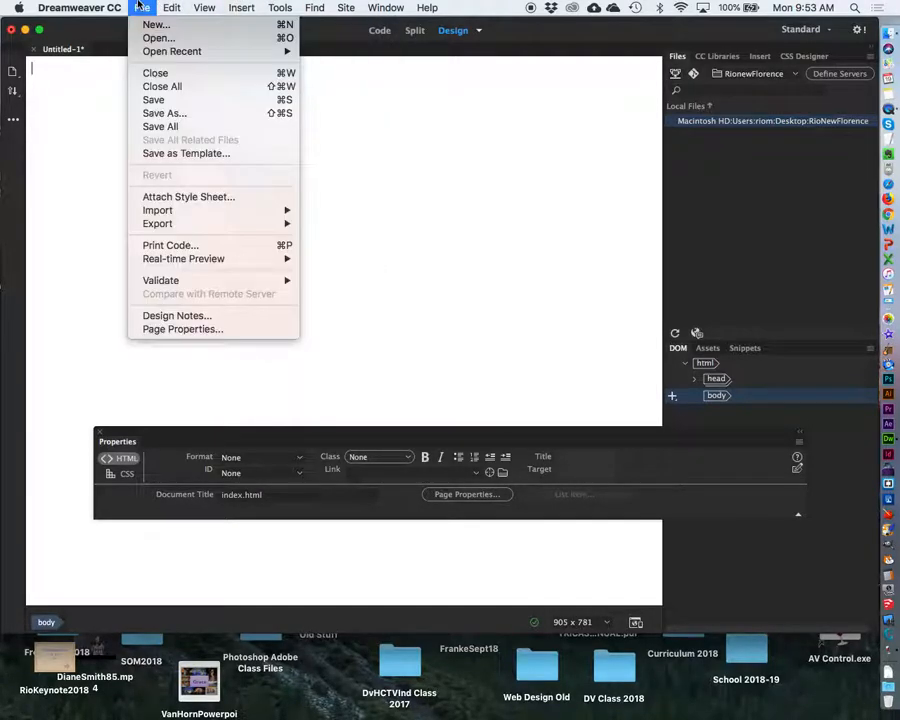
pyautogui.click(145, 99)
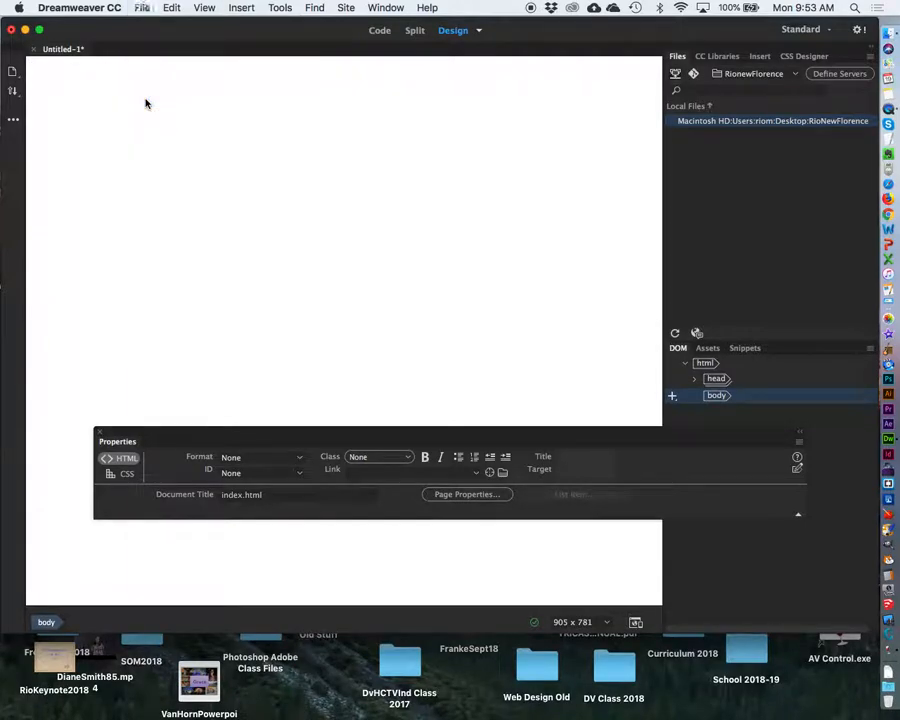
pyautogui.write('index')
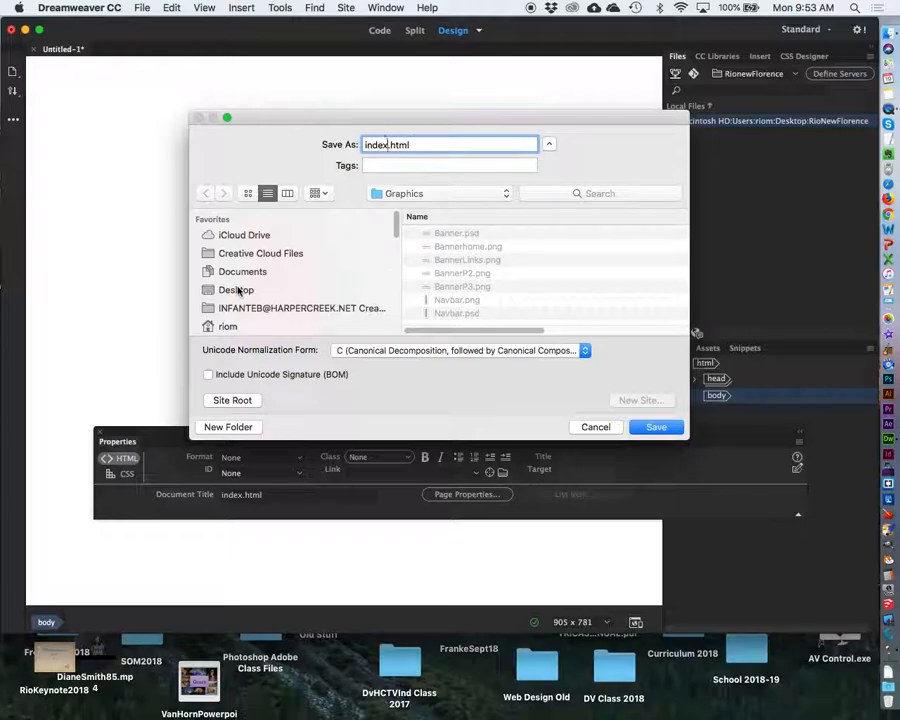
pyautogui.click(474, 194)
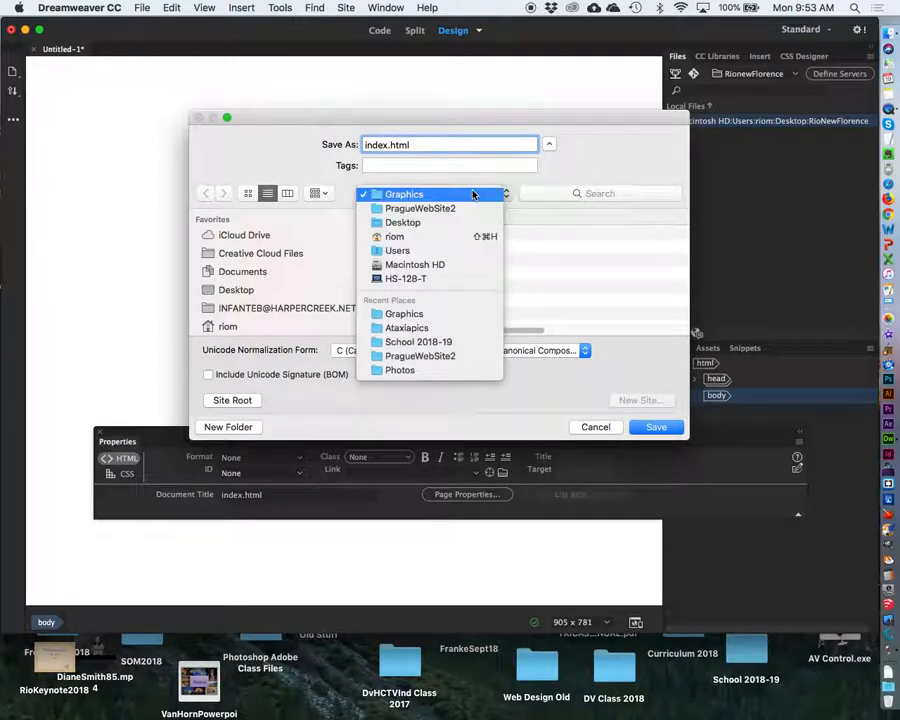
pyautogui.click(469, 208)
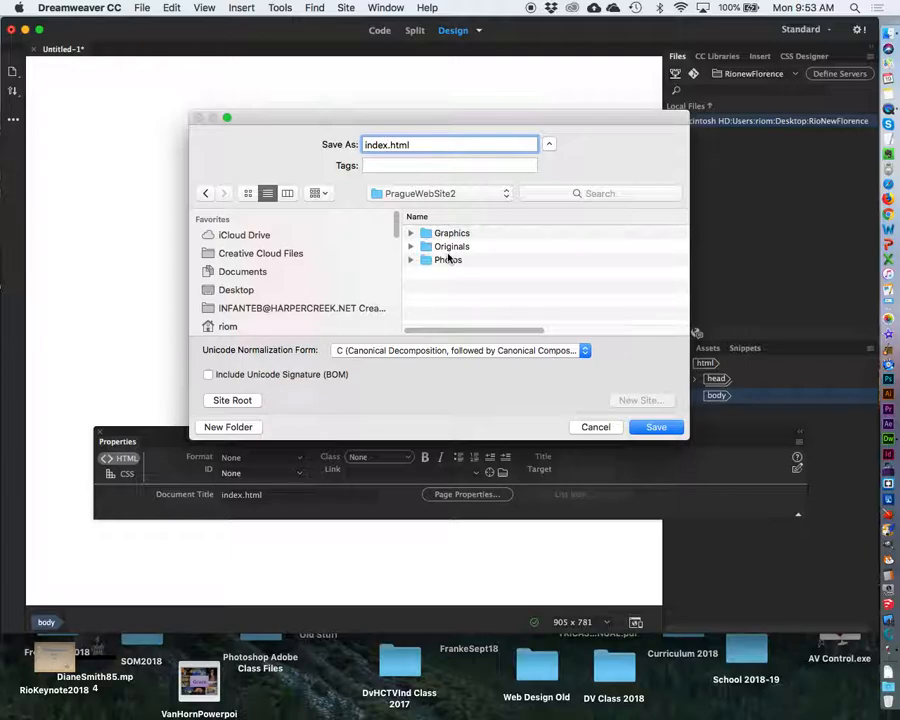
pyautogui.click(655, 430)
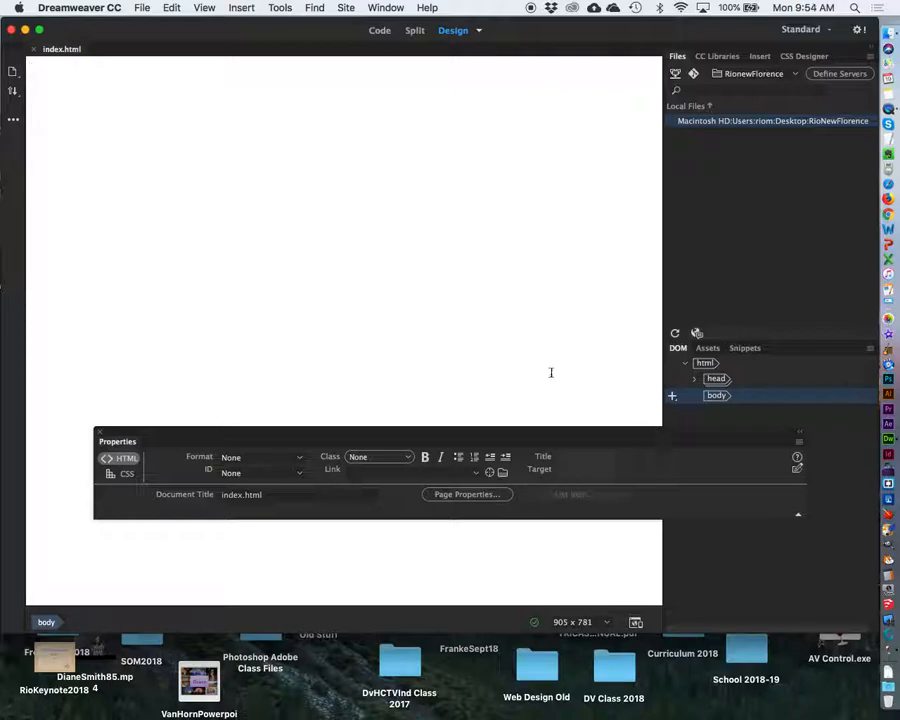
# - Insert a table with 2 rows and 2 columns, 900 pixels wide, border 0, cell padding 1 and cell spacing 1
pyautogui.click(239, 7)
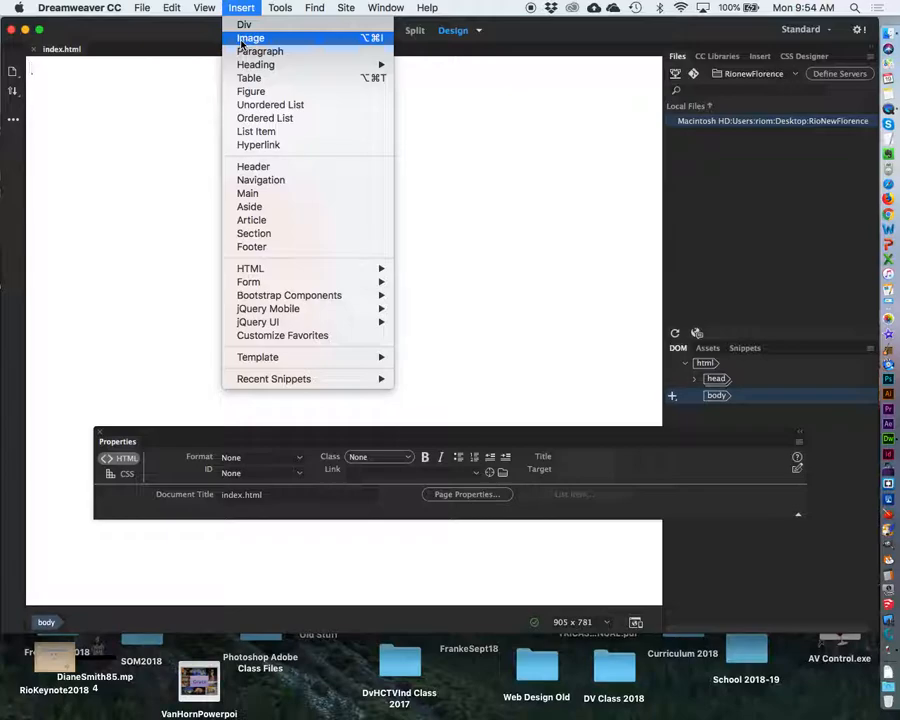
pyautogui.click(249, 78)
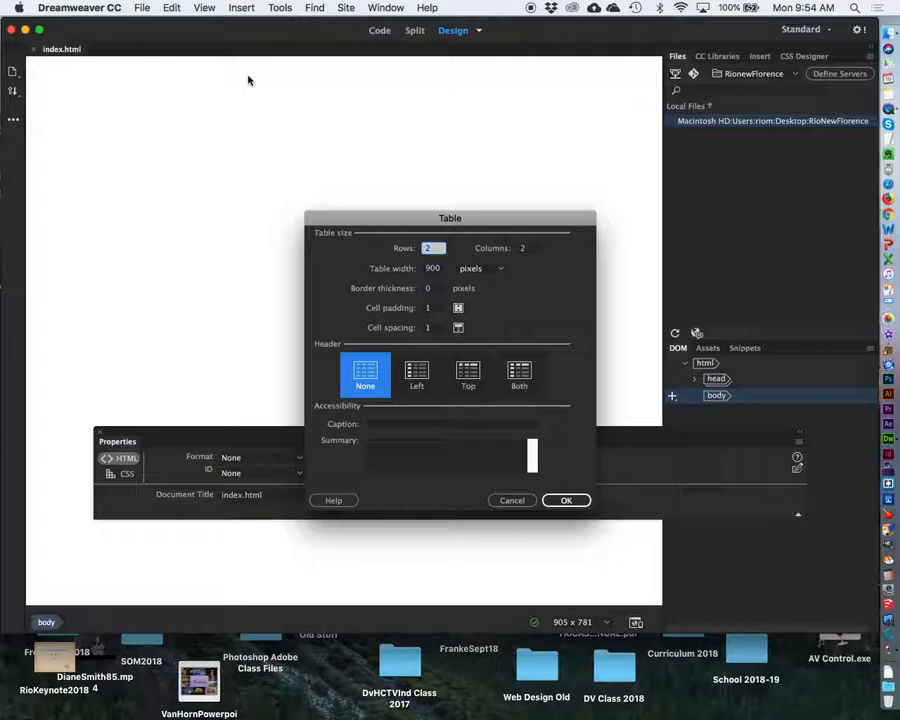
pyautogui.moveTo(452, 219); pyautogui.dragTo(326, 97)
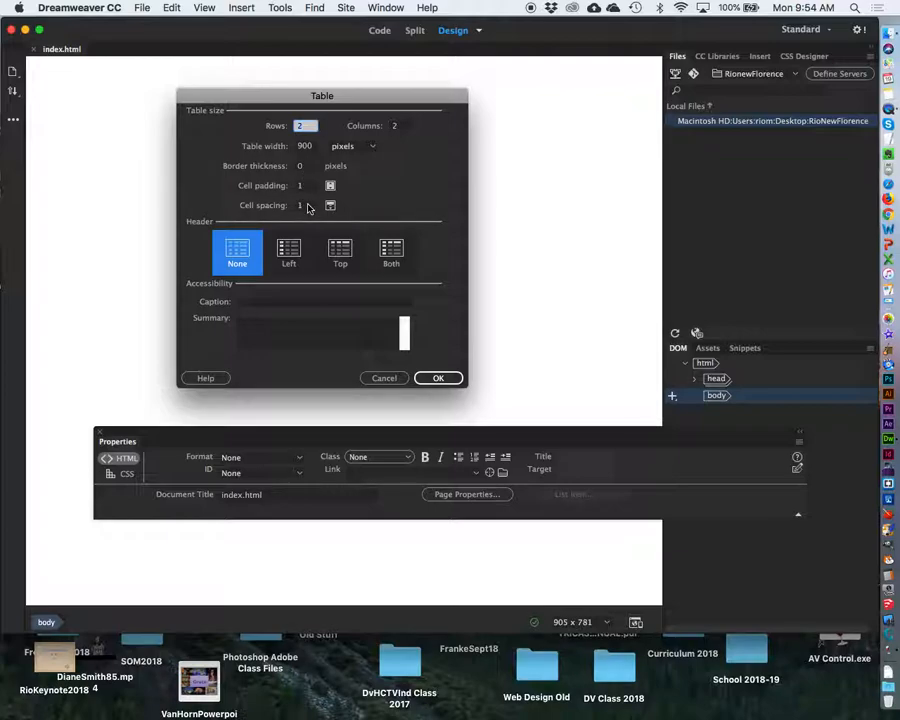
pyautogui.click(457, 378)
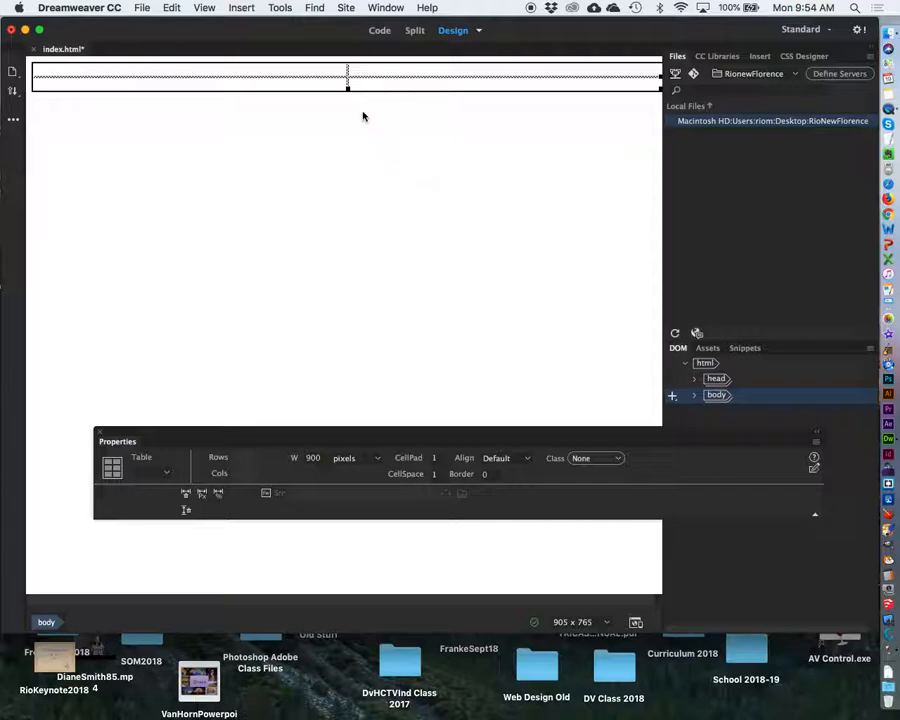
# - Stretch the table down the page and raise the row divider to make the top row about 136 pixels high
pyautogui.moveTo(347, 88); pyautogui.dragTo(361, 388)
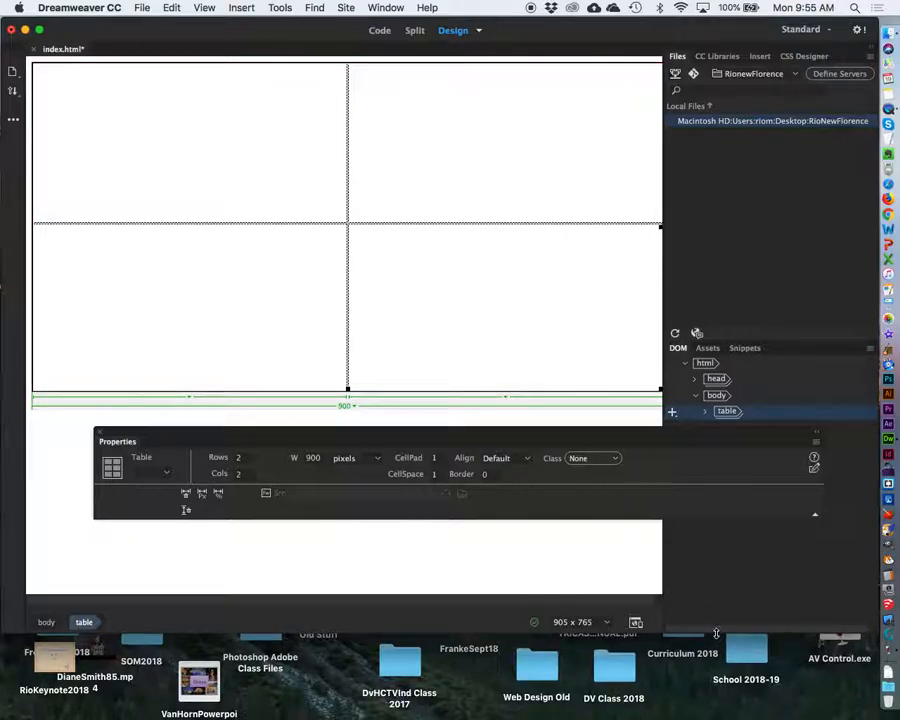
pyautogui.moveTo(716, 633); pyautogui.dragTo(716, 710)
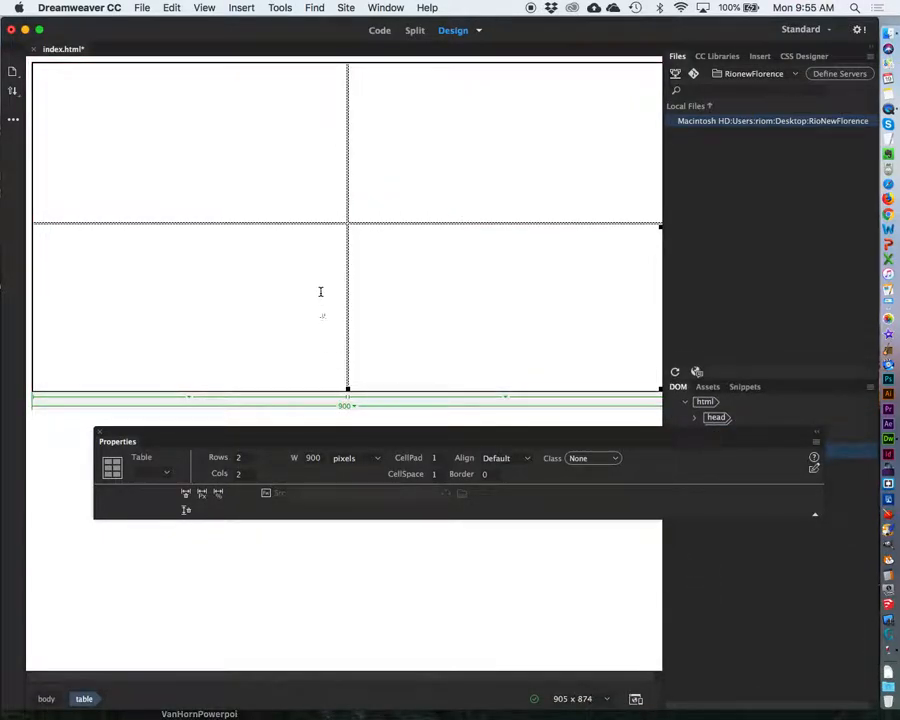
pyautogui.moveTo(323, 223); pyautogui.dragTo(317, 159)
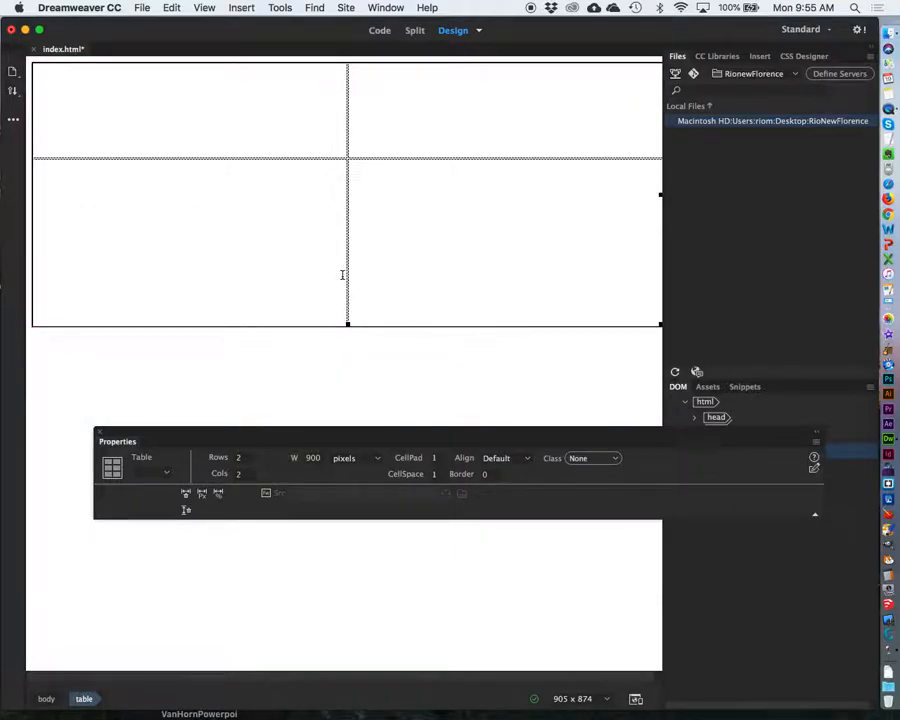
# - Narrow the table's first column to about 142 pixels, then resize the table to about 863 pixels wide and extend it farther down
pyautogui.moveTo(348, 270); pyautogui.dragTo(134, 273)
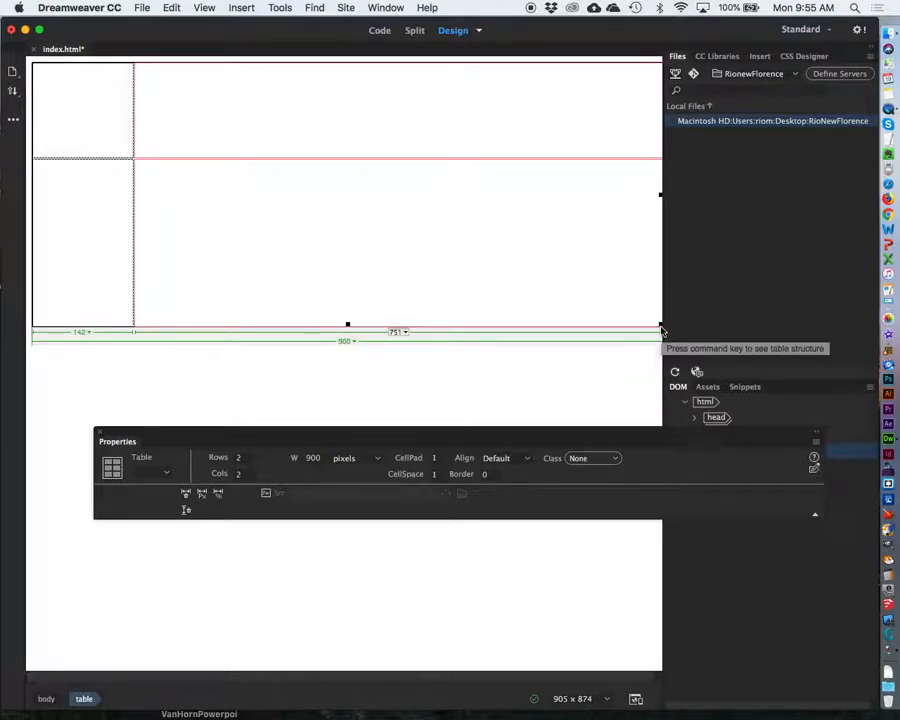
pyautogui.moveTo(660, 323); pyautogui.dragTo(635, 657)
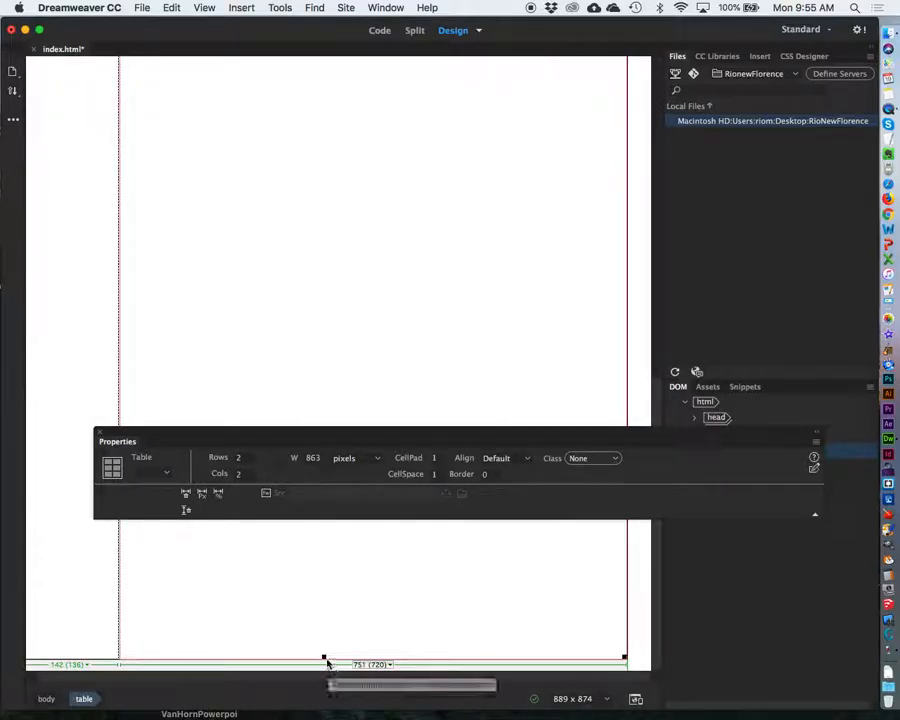
pyautogui.moveTo(323, 656); pyautogui.dragTo(323, 580)
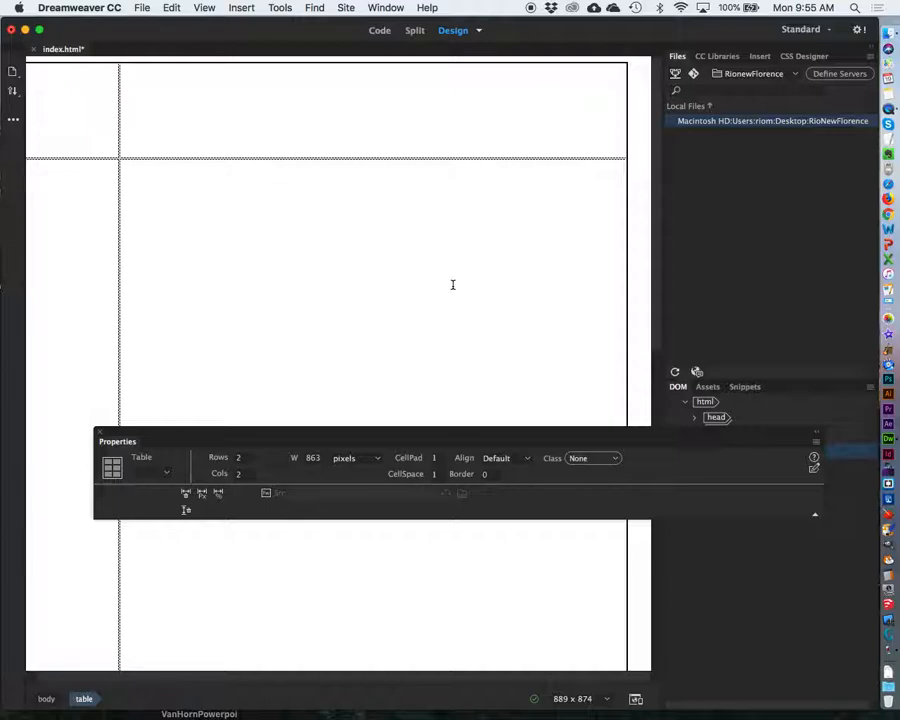
# - Merge the two cells of the table's top row into a single banner cell
pyautogui.moveTo(271, 32); pyautogui.dragTo(333, 32)
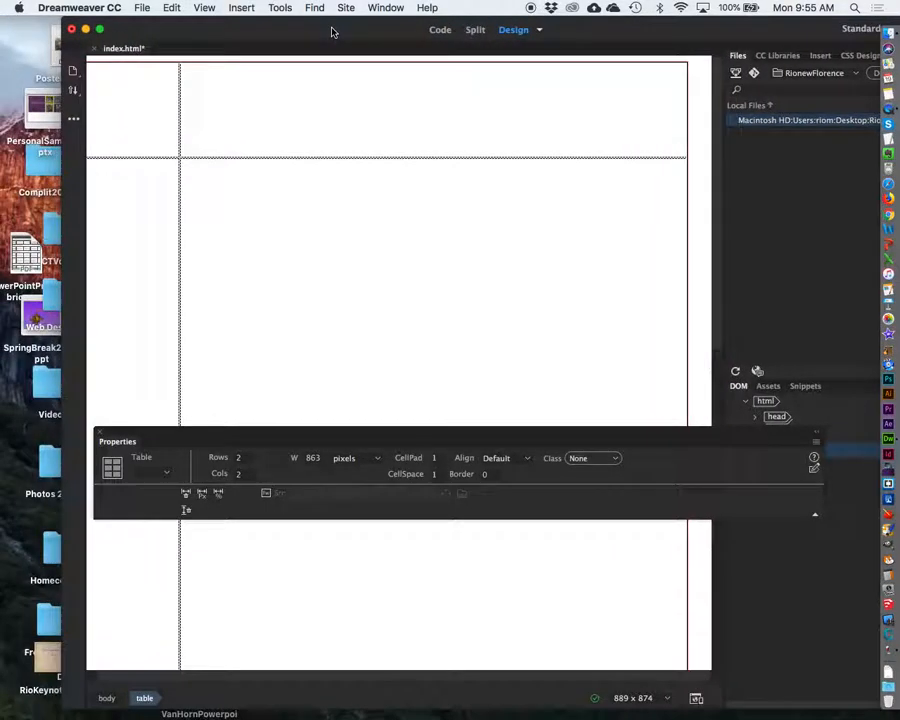
pyautogui.moveTo(354, 433); pyautogui.dragTo(361, 231)
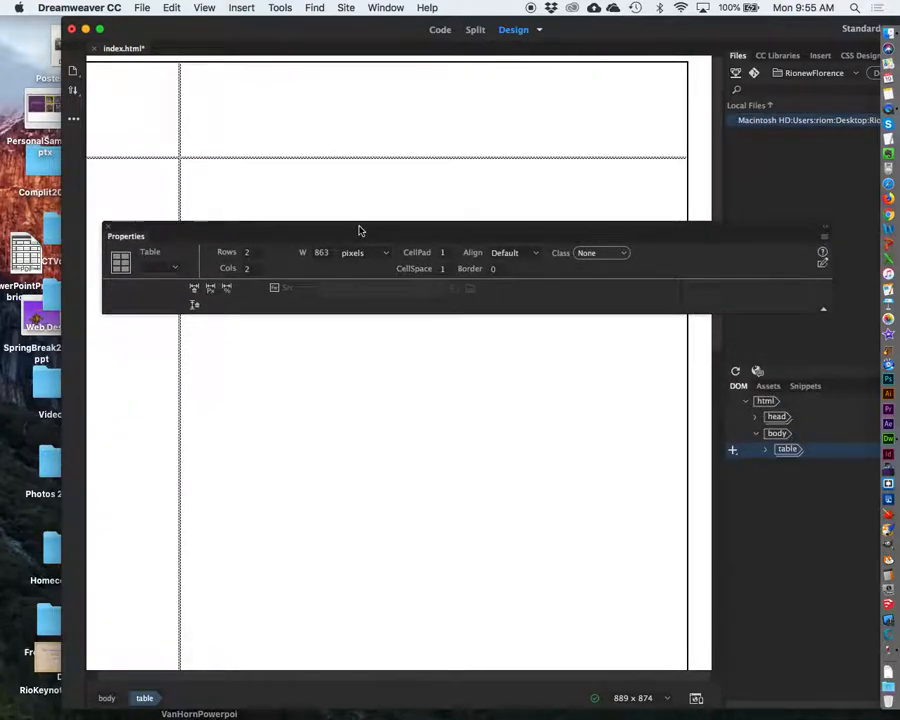
pyautogui.click(201, 94)
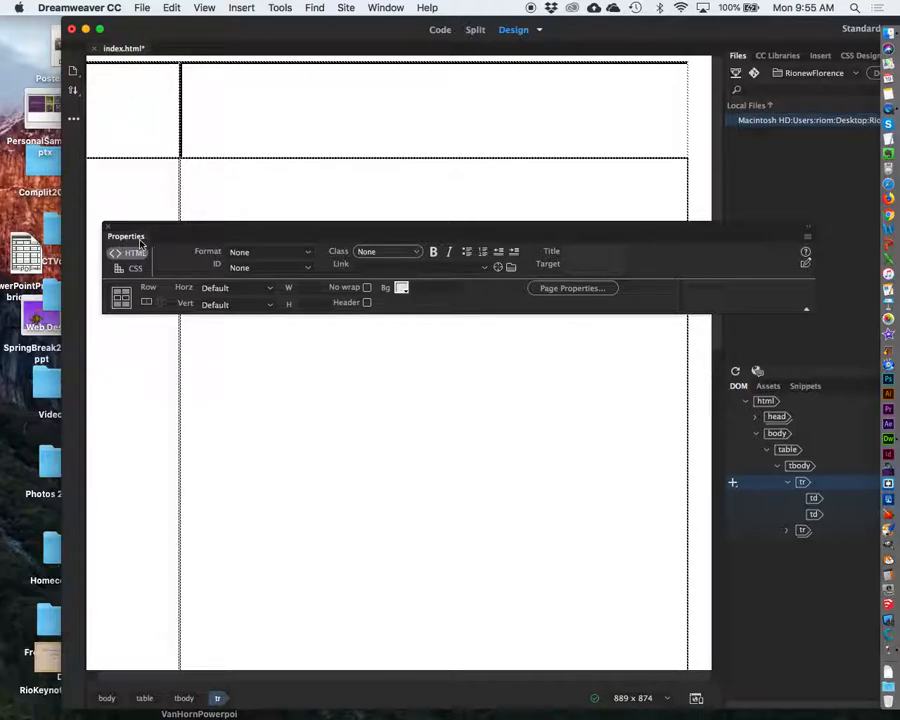
pyautogui.click(147, 305)
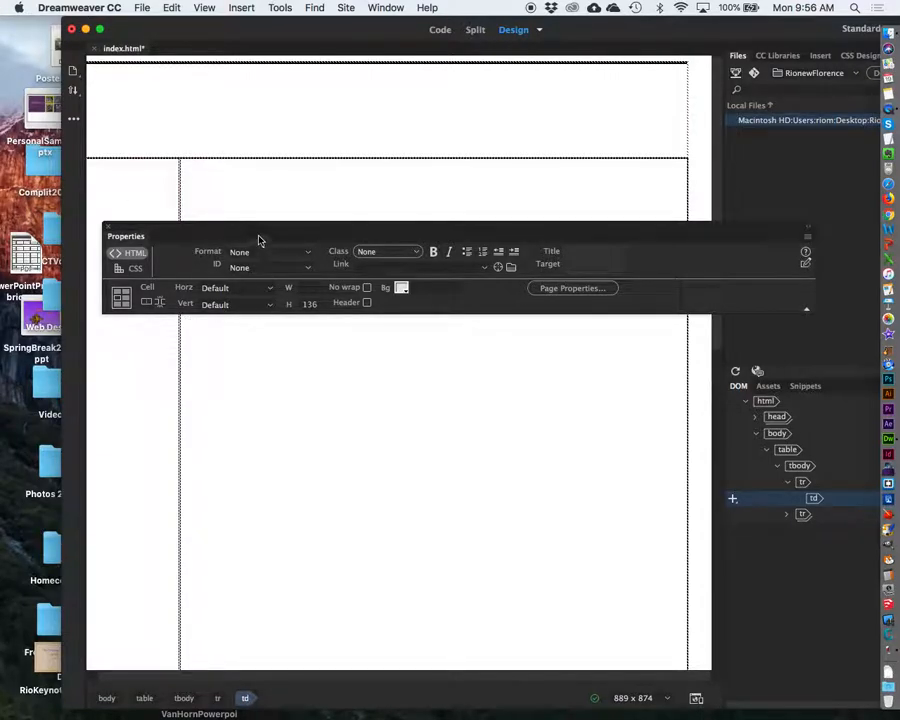
# - Set the vertical alignment of the merged banner cell to Top
pyautogui.moveTo(249, 230); pyautogui.dragTo(248, 478)
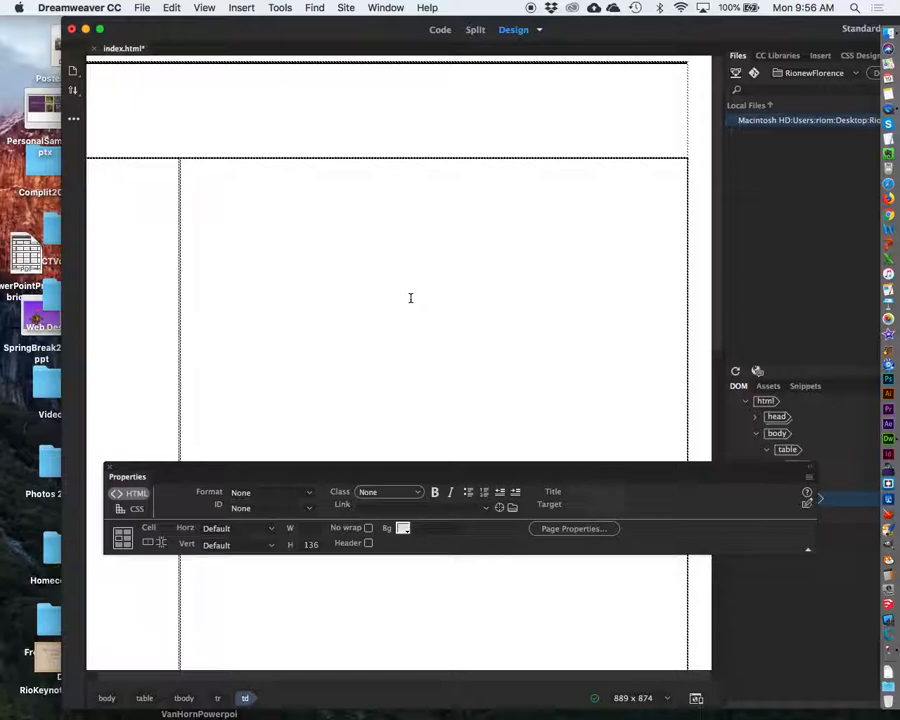
pyautogui.click(150, 94)
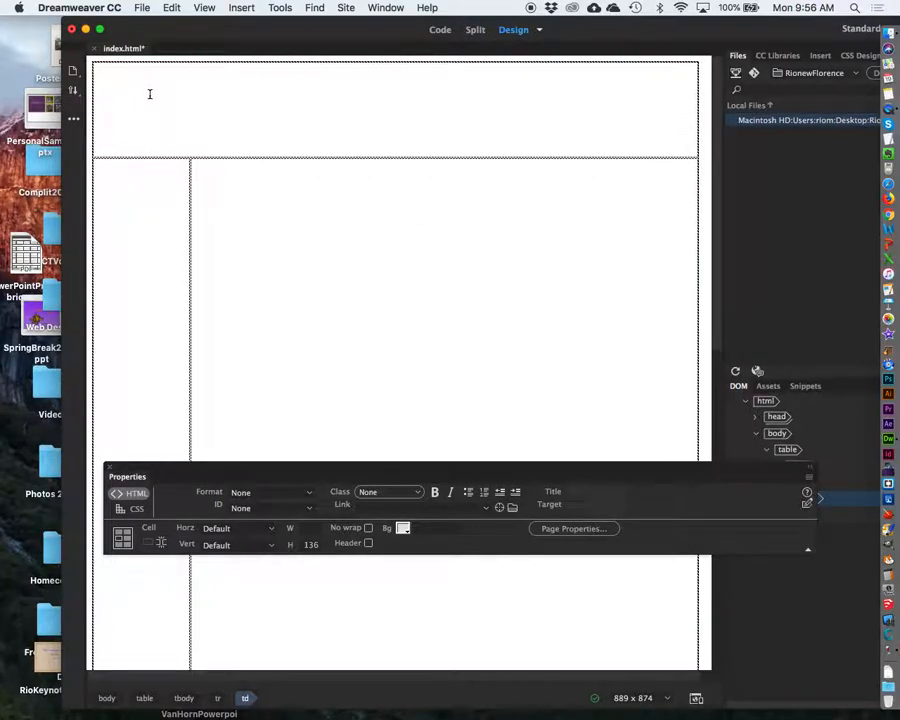
pyautogui.moveTo(243, 474); pyautogui.dragTo(266, 163)
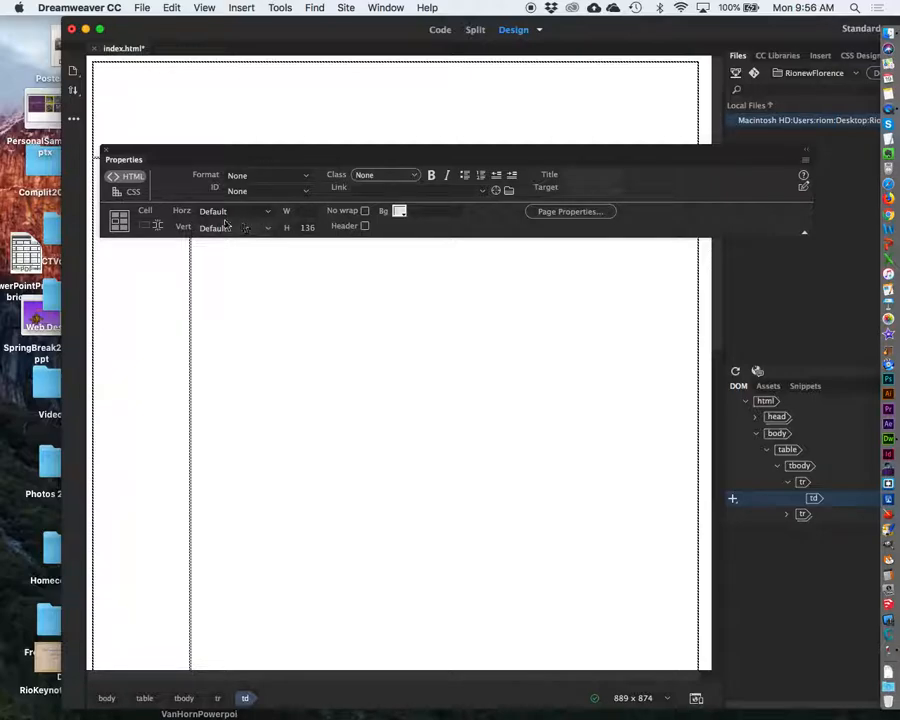
pyautogui.click(266, 229)
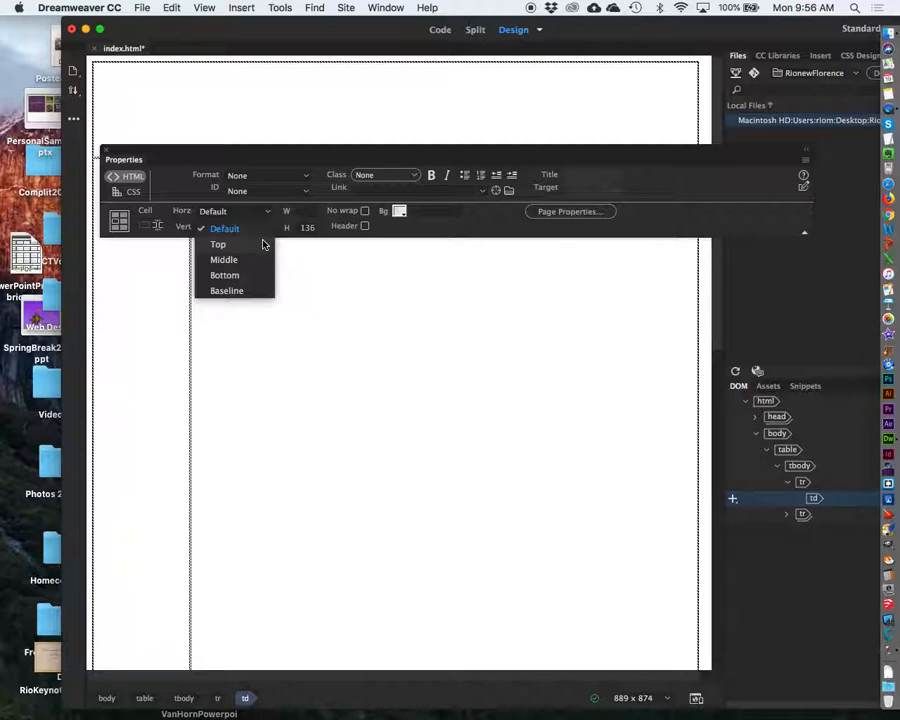
pyautogui.click(264, 245)
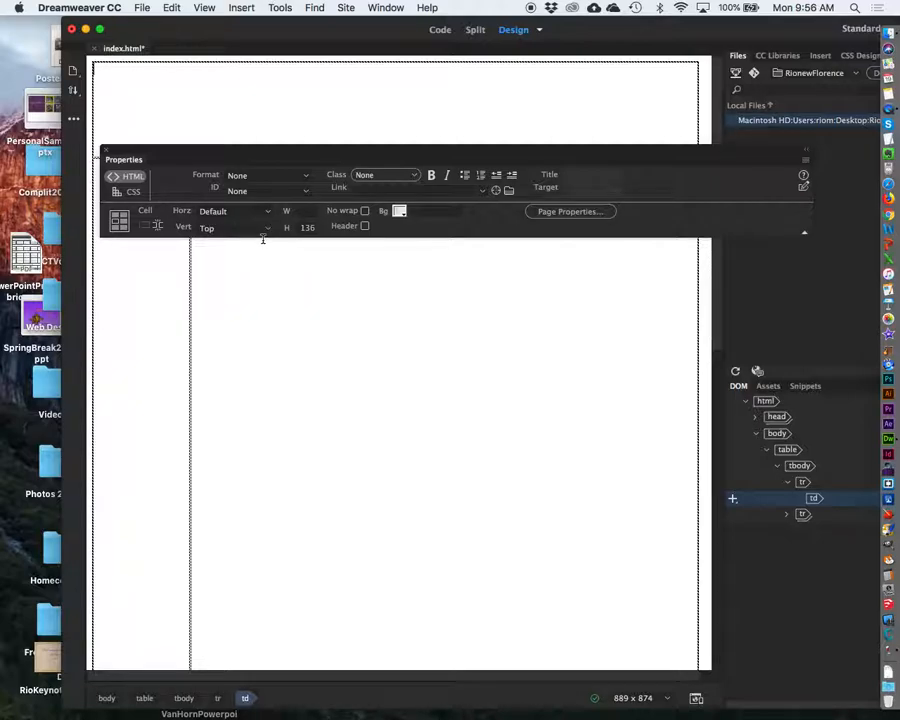
pyautogui.moveTo(253, 155); pyautogui.dragTo(230, 323)
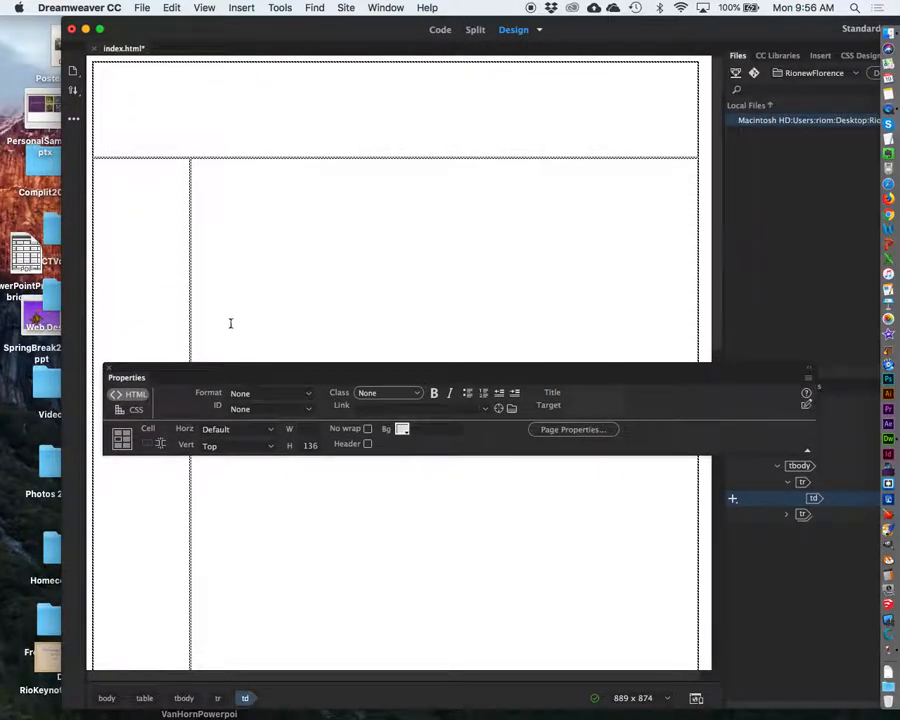
# - Set the vertical alignment of the narrow navigation cell below the banner to Top
pyautogui.click(133, 223)
pyautogui.scroll(-2, 133, 223)
pyautogui.scroll(2, 230, 255)
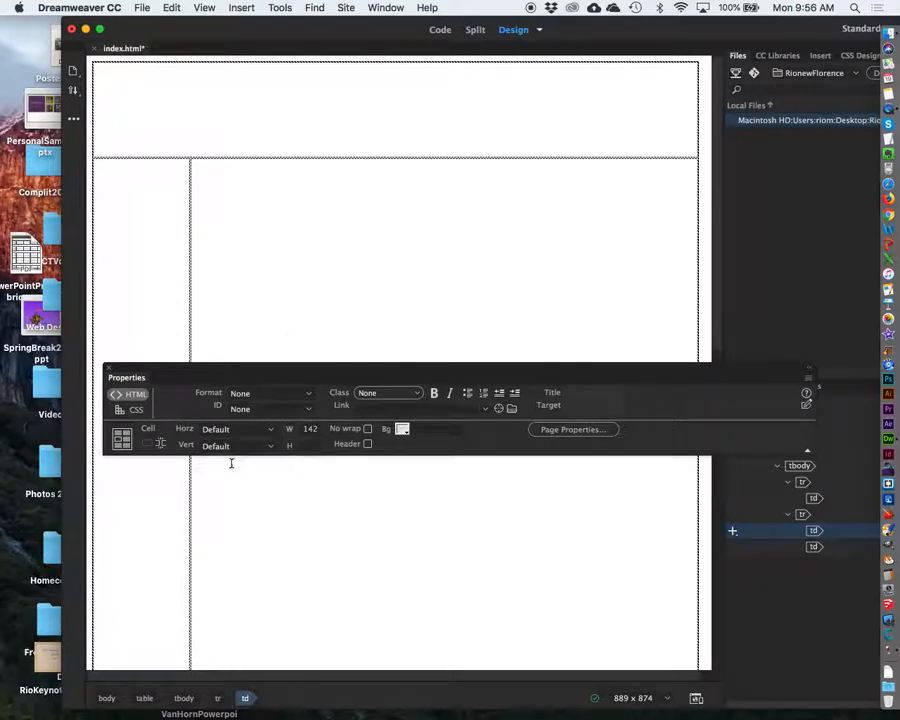
pyautogui.click(160, 445)
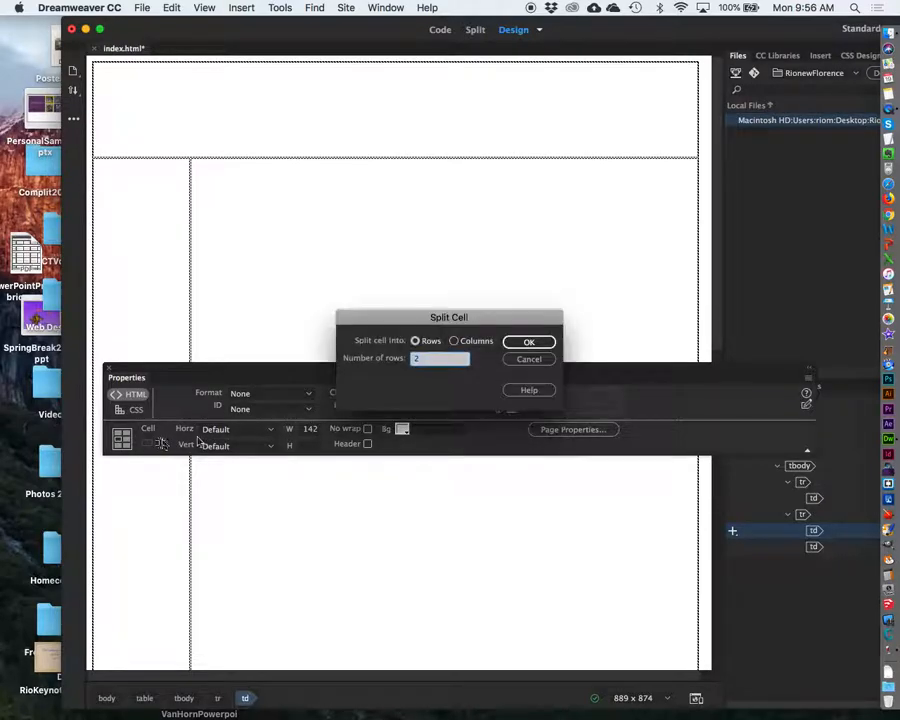
pyautogui.click(518, 359)
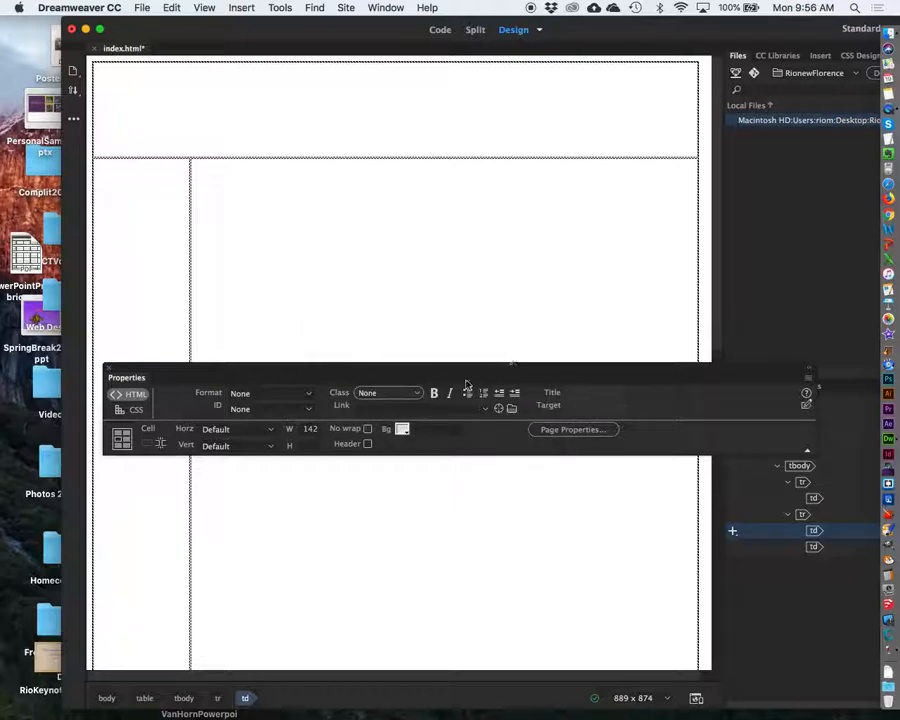
pyautogui.click(270, 446)
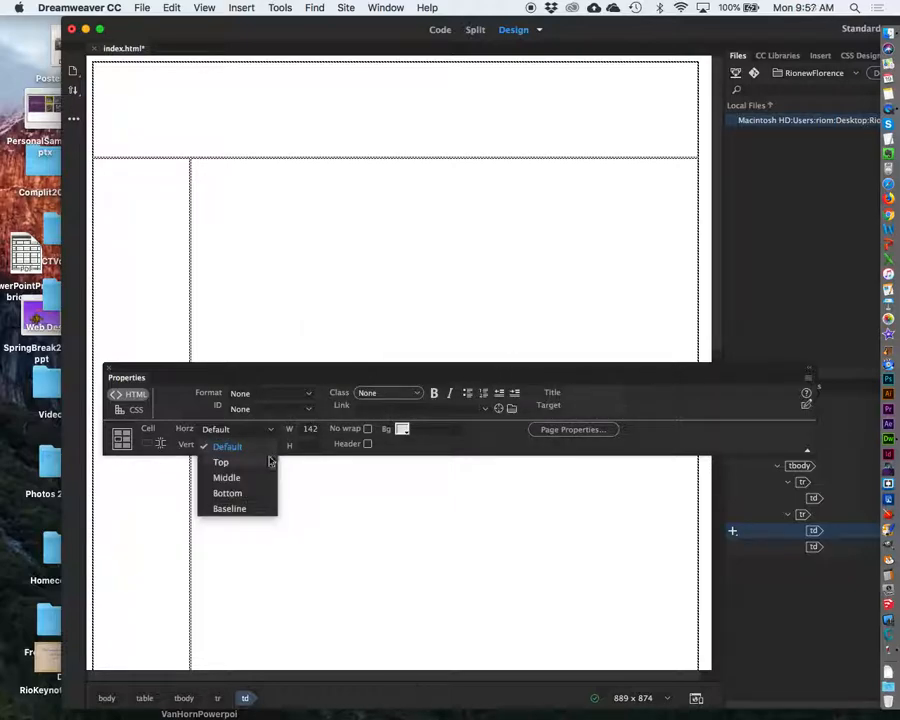
pyautogui.click(268, 462)
# - Set the vertical alignment of the wide content cell in the second row to Top
pyautogui.click(273, 215)
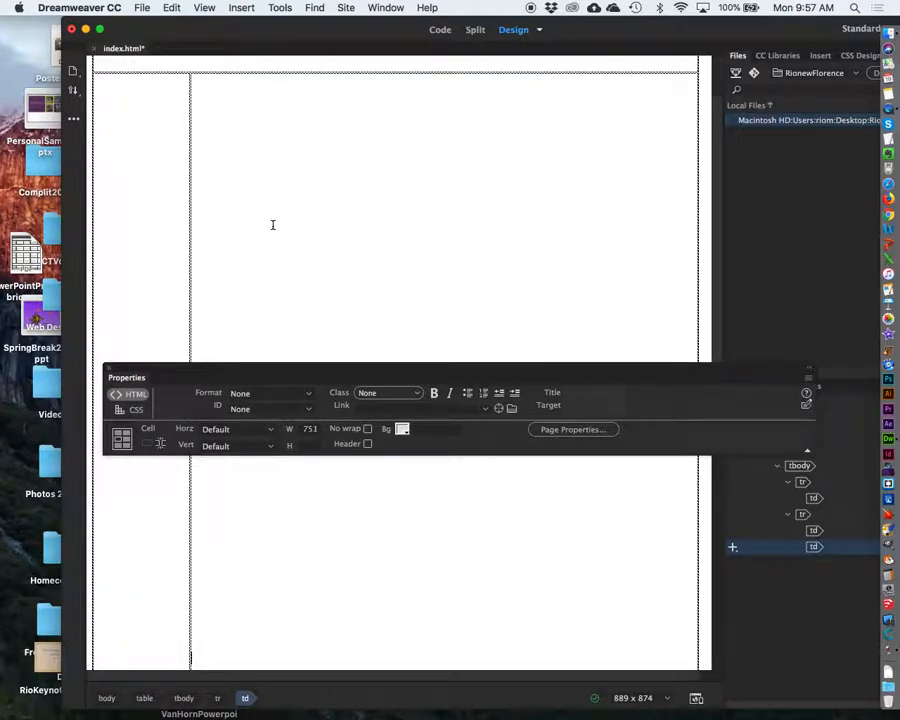
pyautogui.click(270, 446)
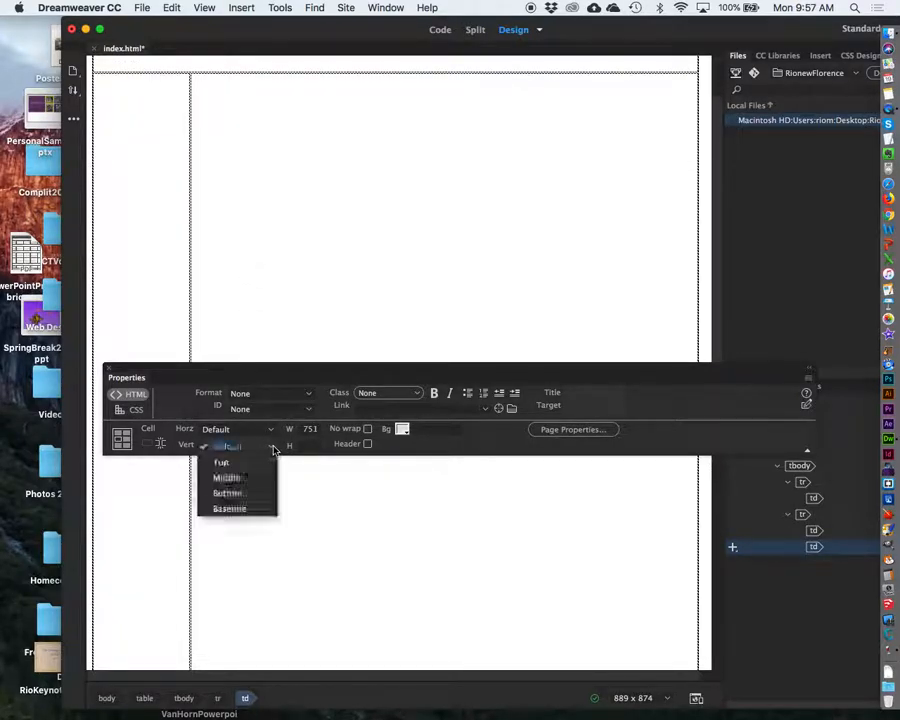
pyautogui.click(269, 464)
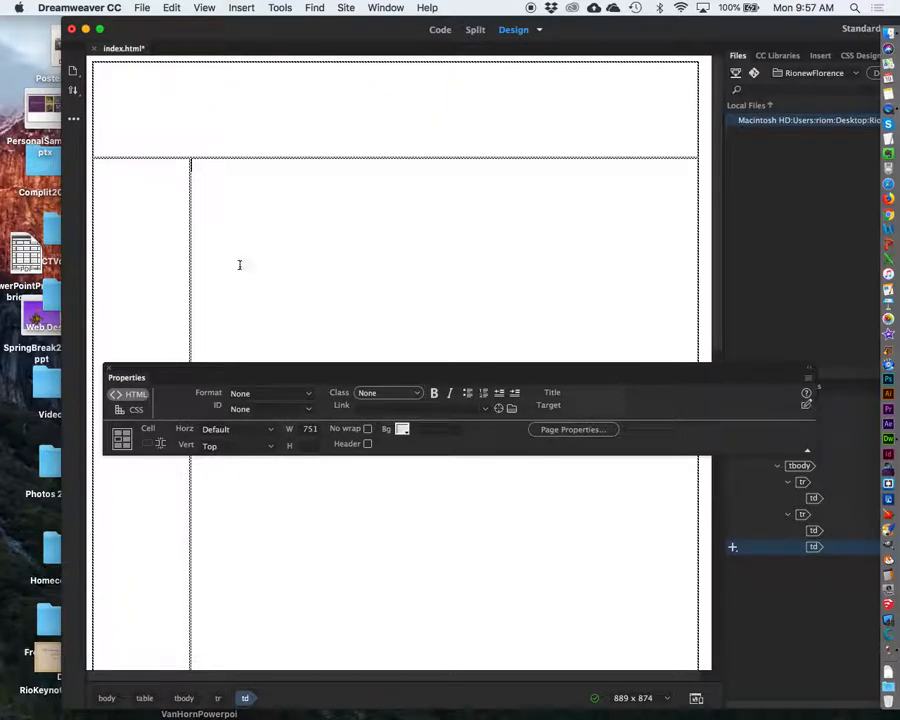
pyautogui.click(148, 191)
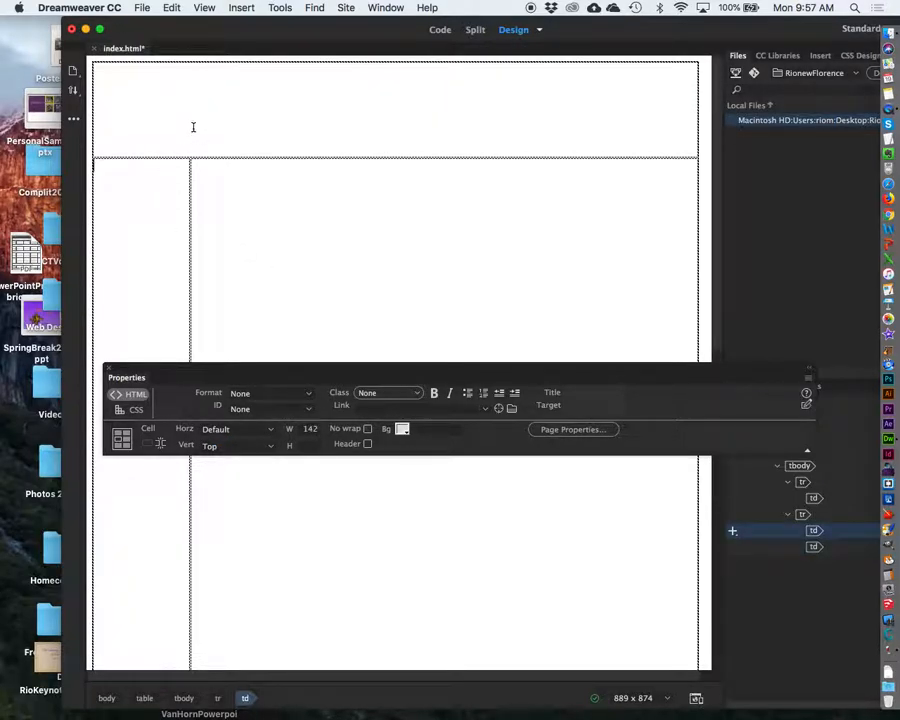
# - Place the cursor in the banner cell and save the changes to index.html
pyautogui.click(120, 86)
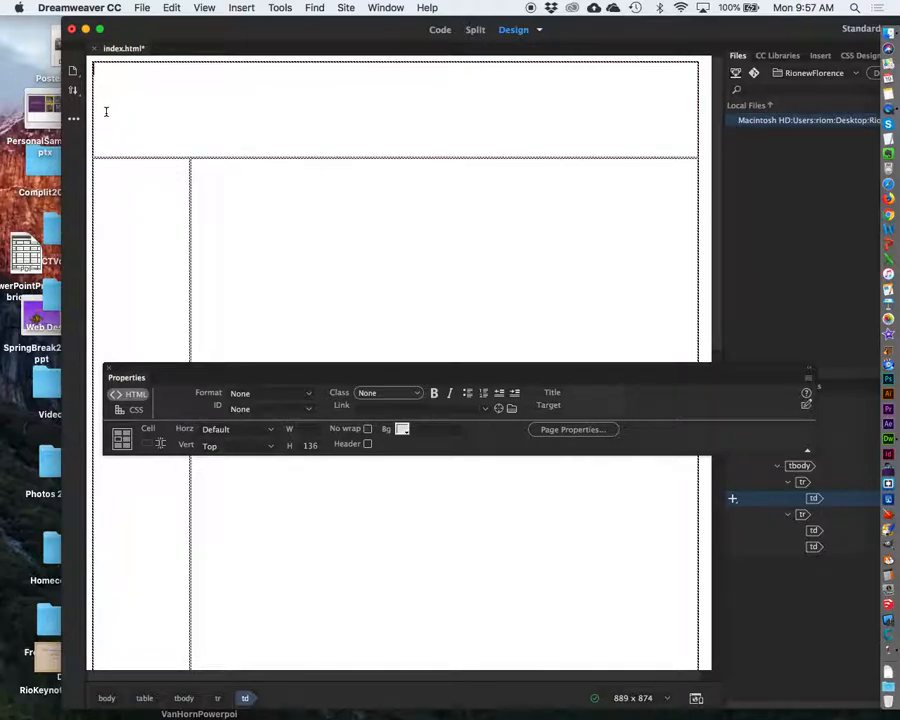
pyautogui.click(80, 7)
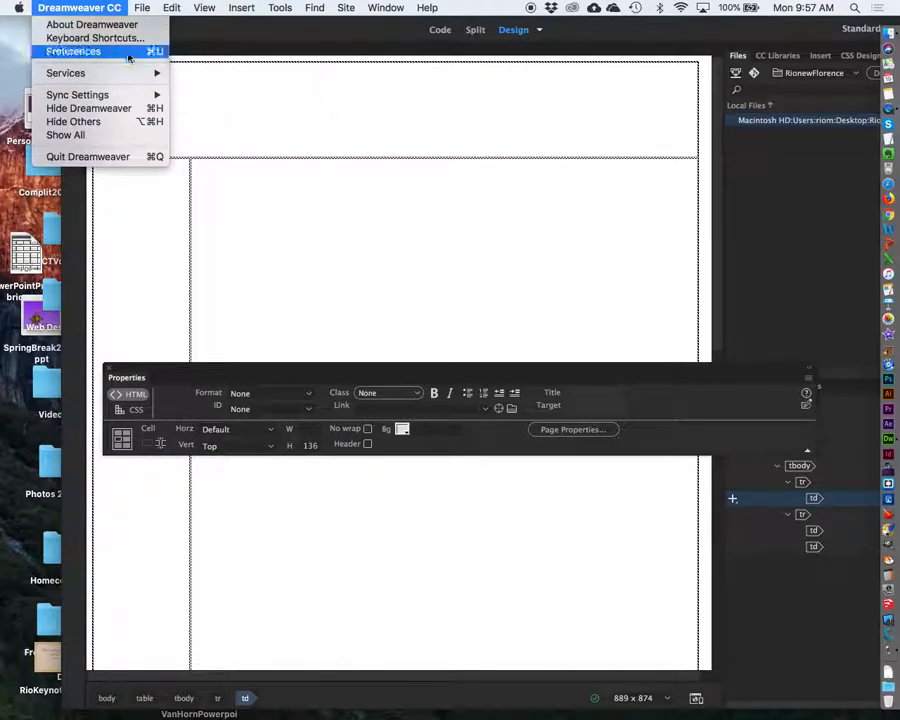
pyautogui.moveTo(143, 7)
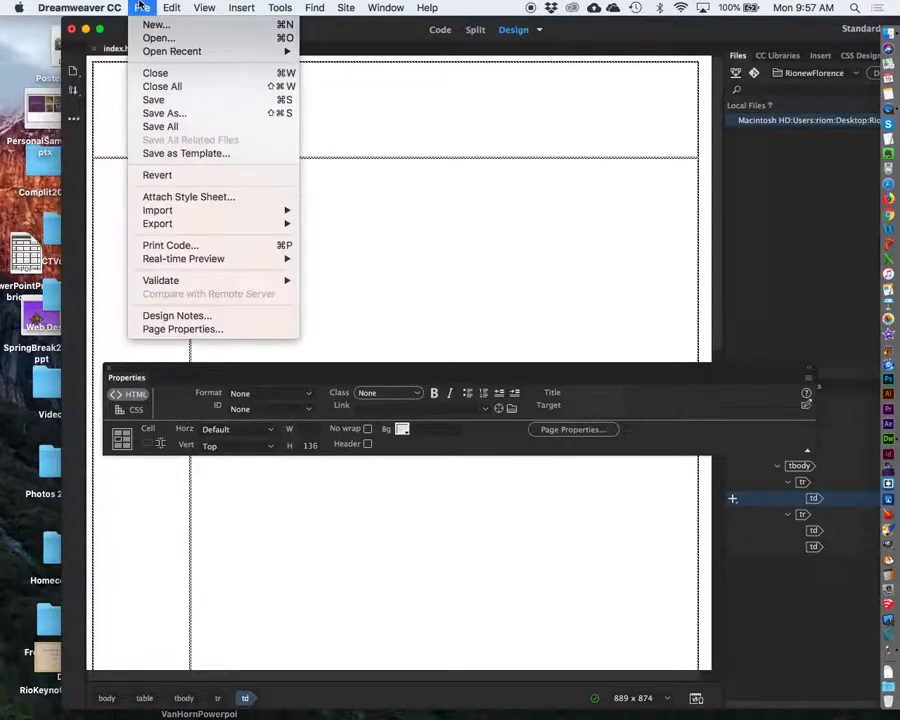
pyautogui.click(176, 100)
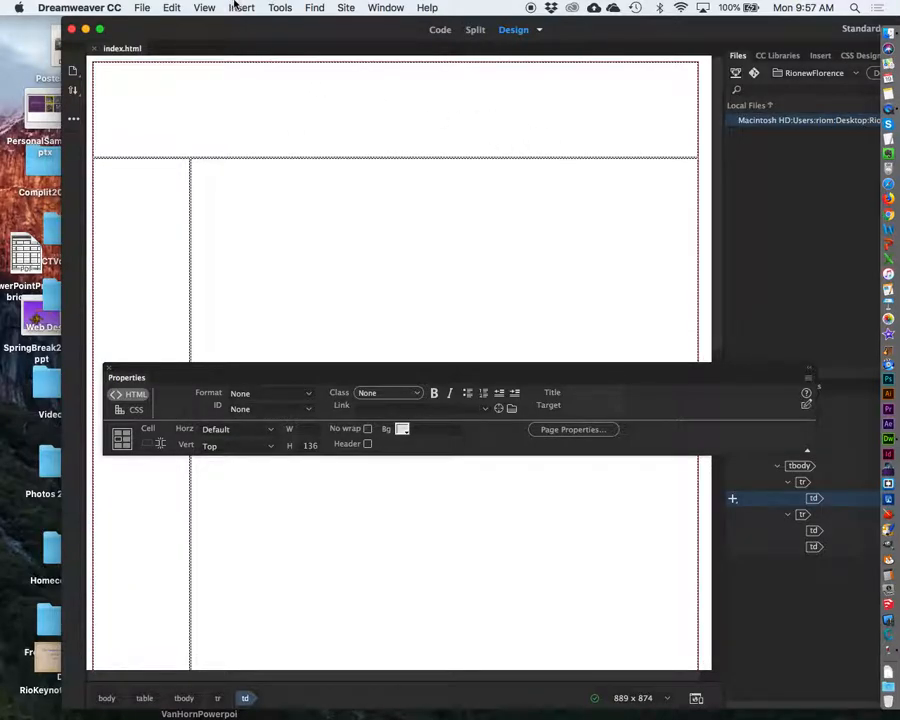
pyautogui.click(142, 7)
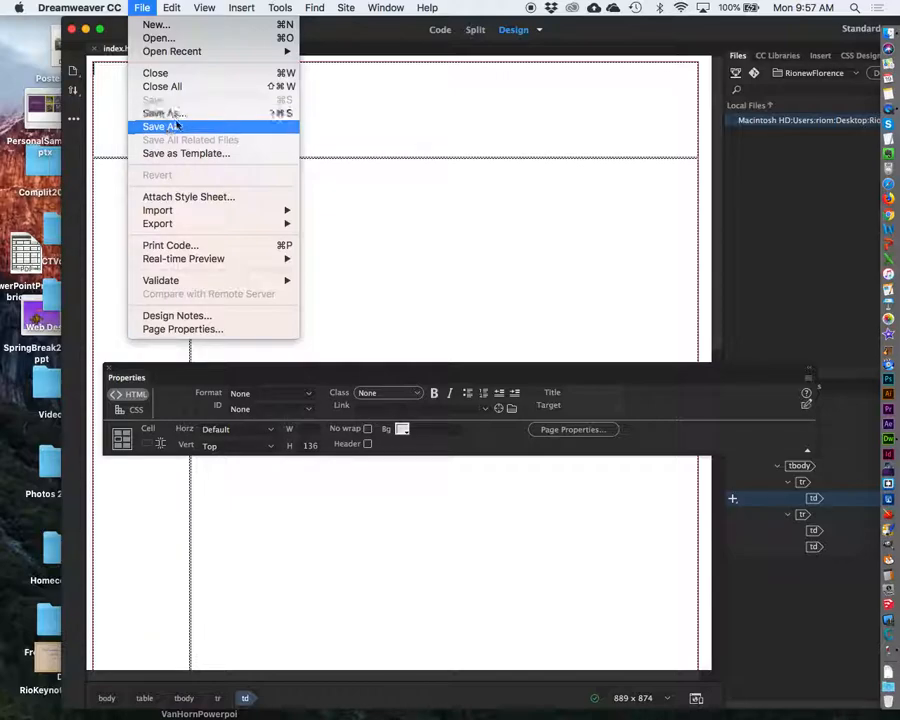
pyautogui.click(548, 236)
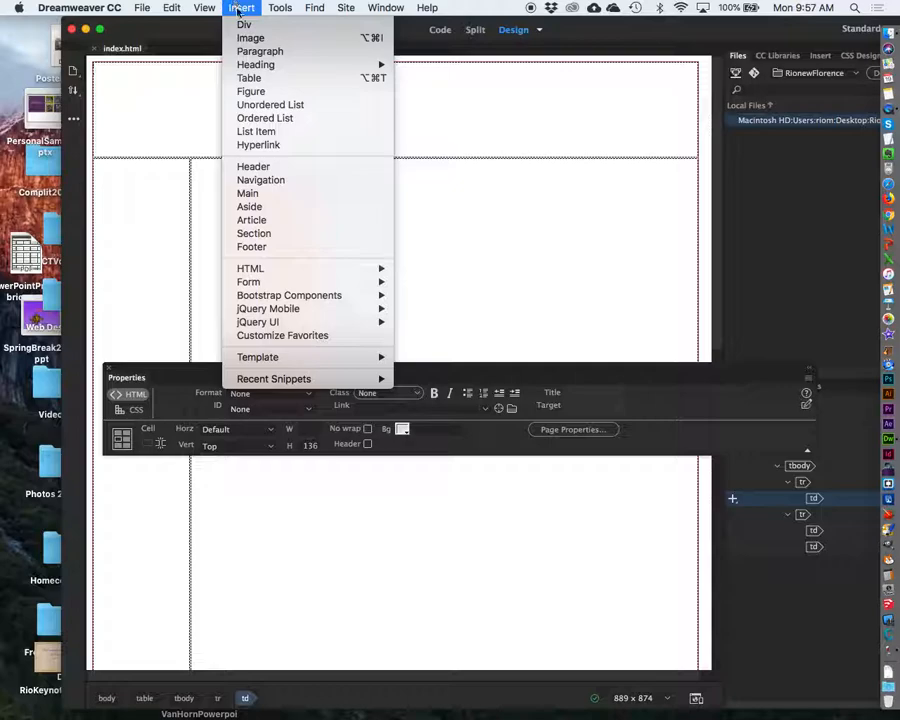
# - Insert the Bannerhome.png image from the site's Graphics folder into the banner cell
pyautogui.click(245, 39)
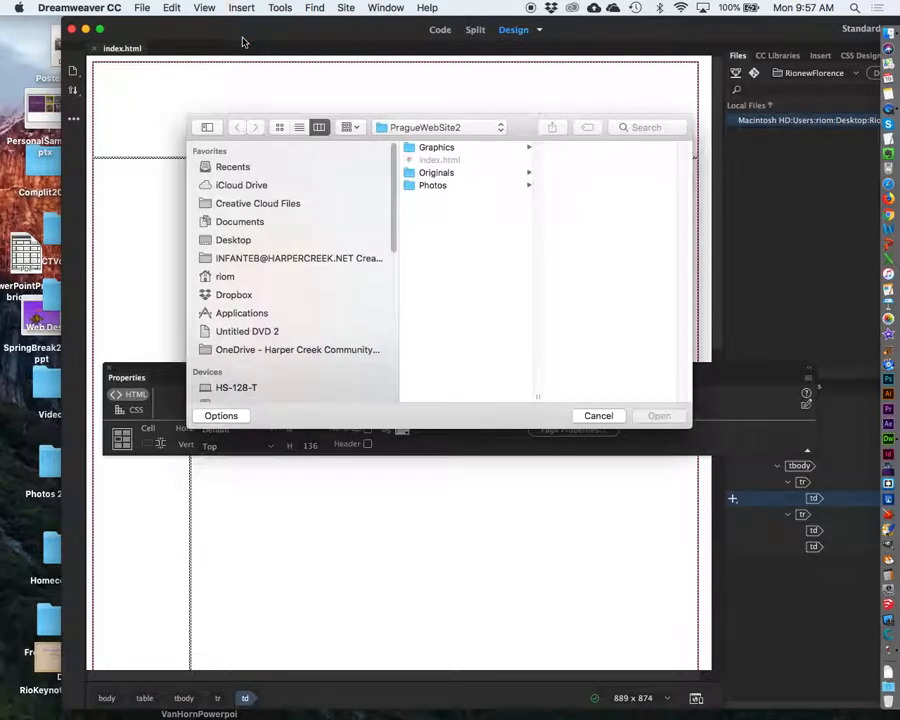
pyautogui.click(456, 148)
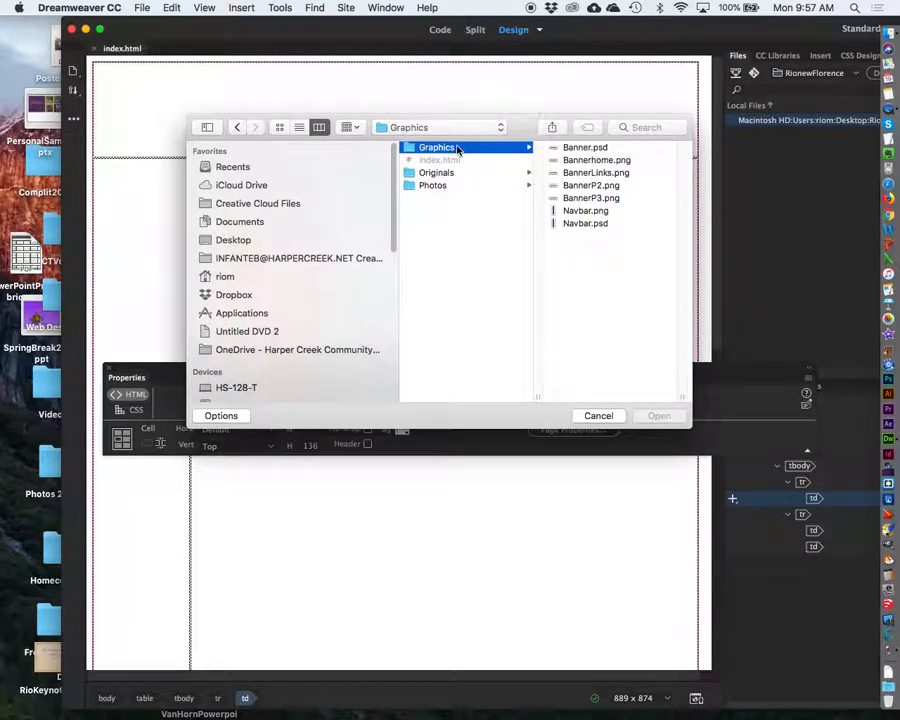
pyautogui.click(585, 163)
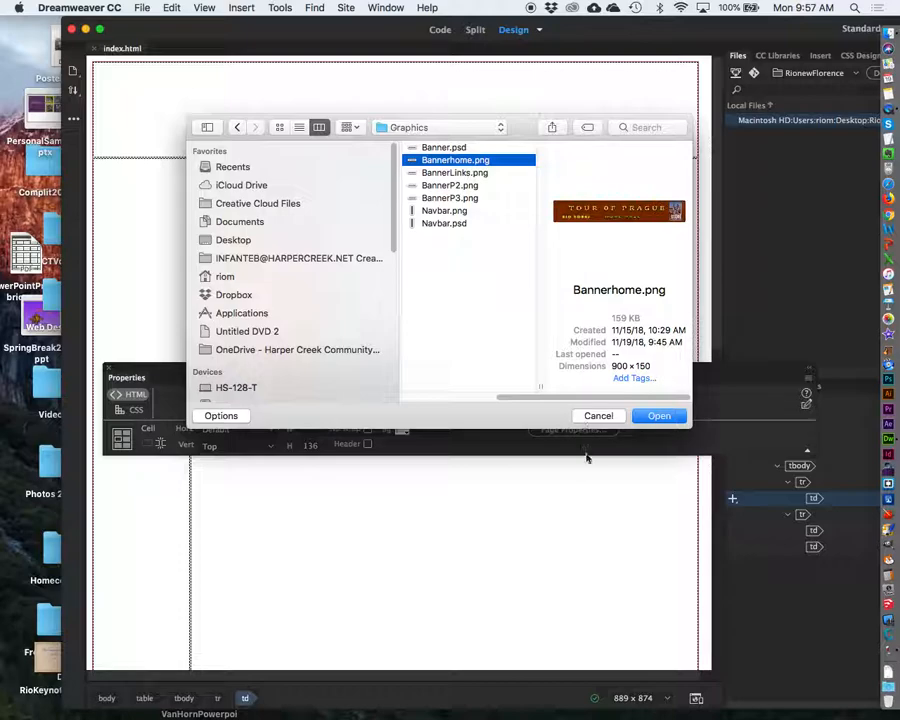
pyautogui.click(660, 416)
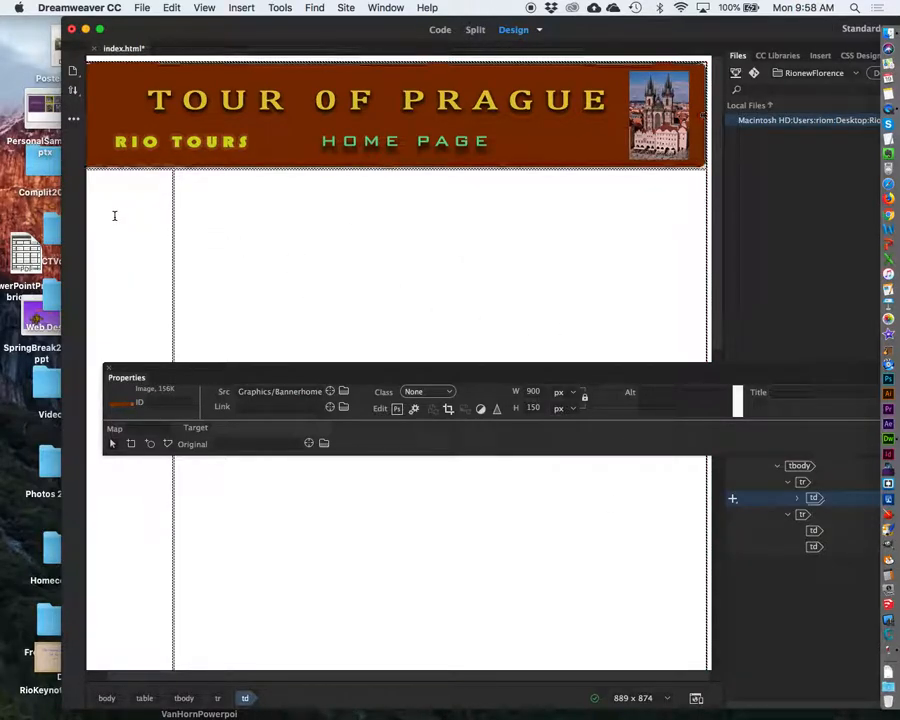
# - Insert Navbar.png from the PragueWebSite2 Graphics folder into the narrow cell below the banner and save index.html
pyautogui.click(114, 216)
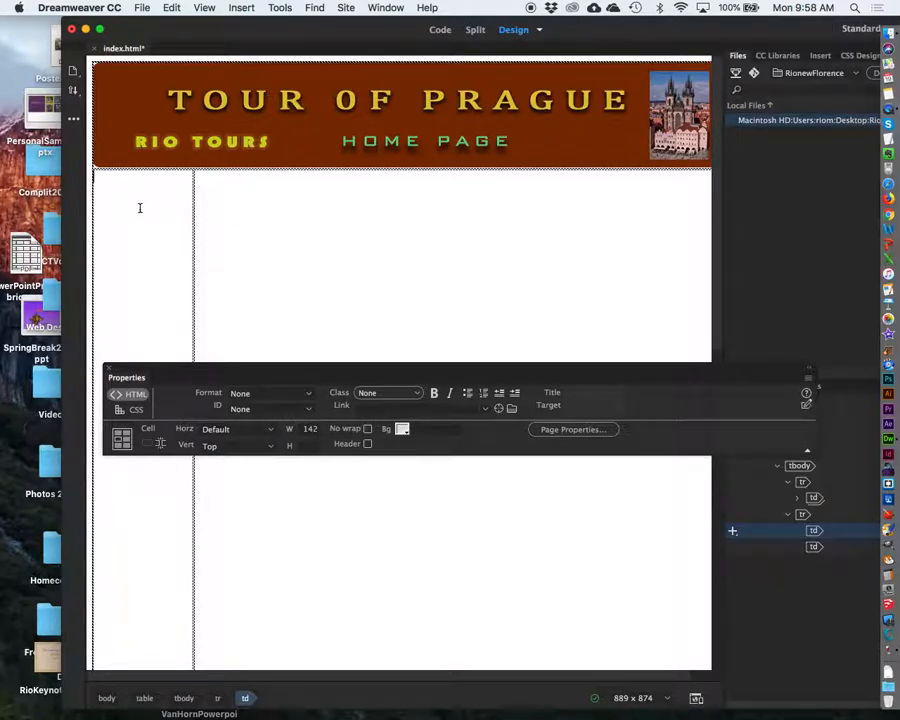
pyautogui.click(243, 8)
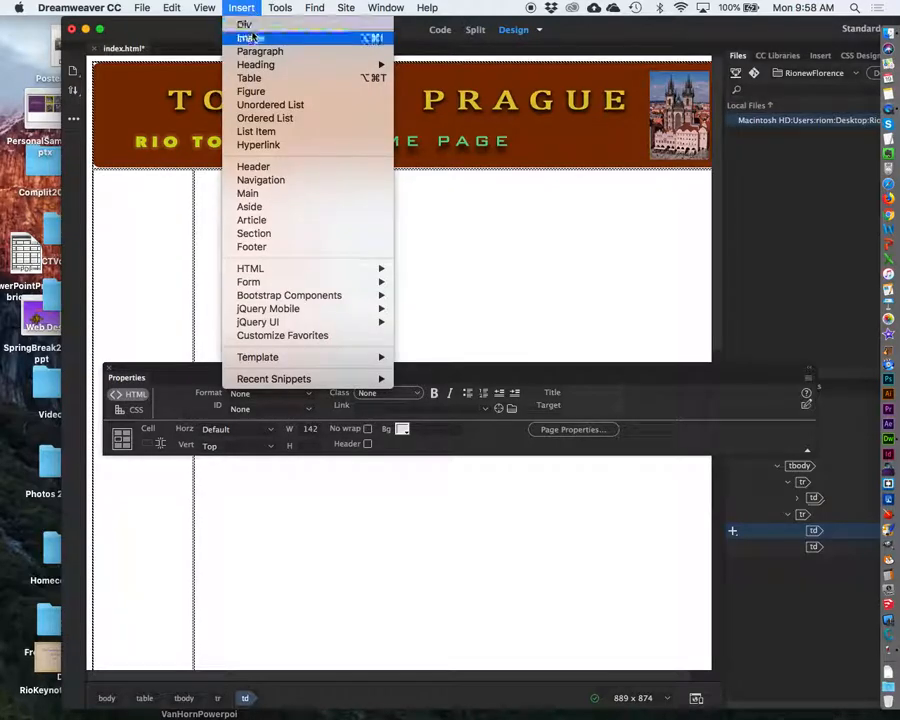
pyautogui.click(253, 37)
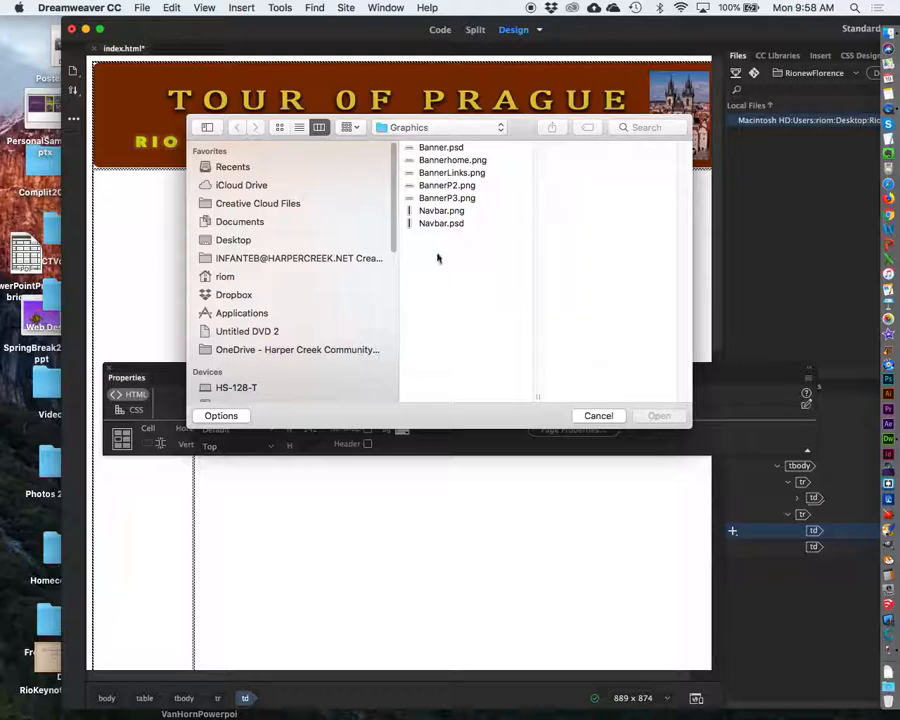
pyautogui.click(220, 242)
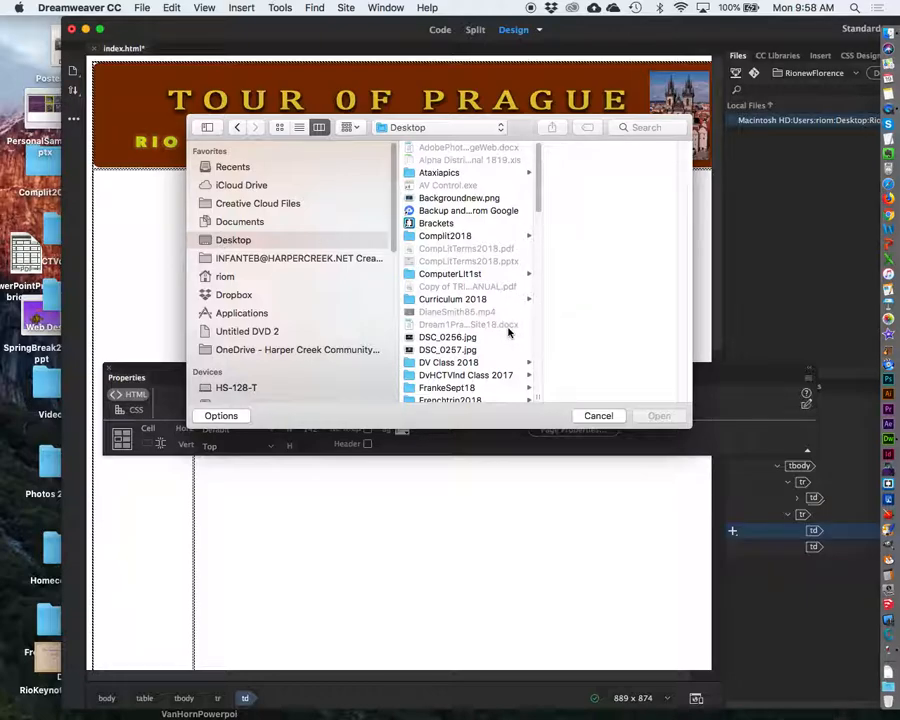
pyautogui.scroll(-8, 508, 332)
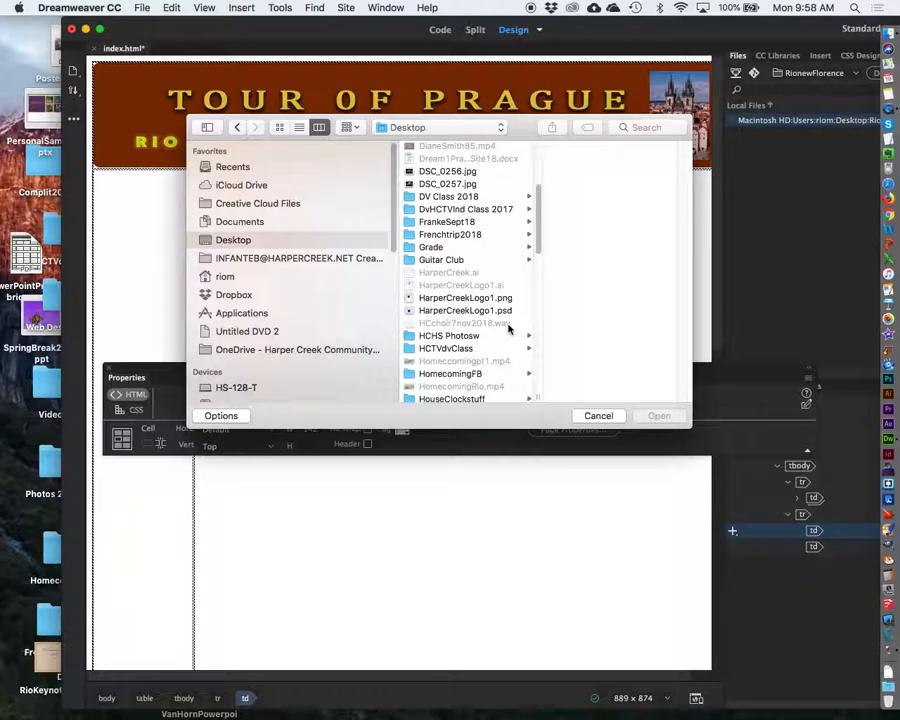
pyautogui.scroll(2, 508, 330)
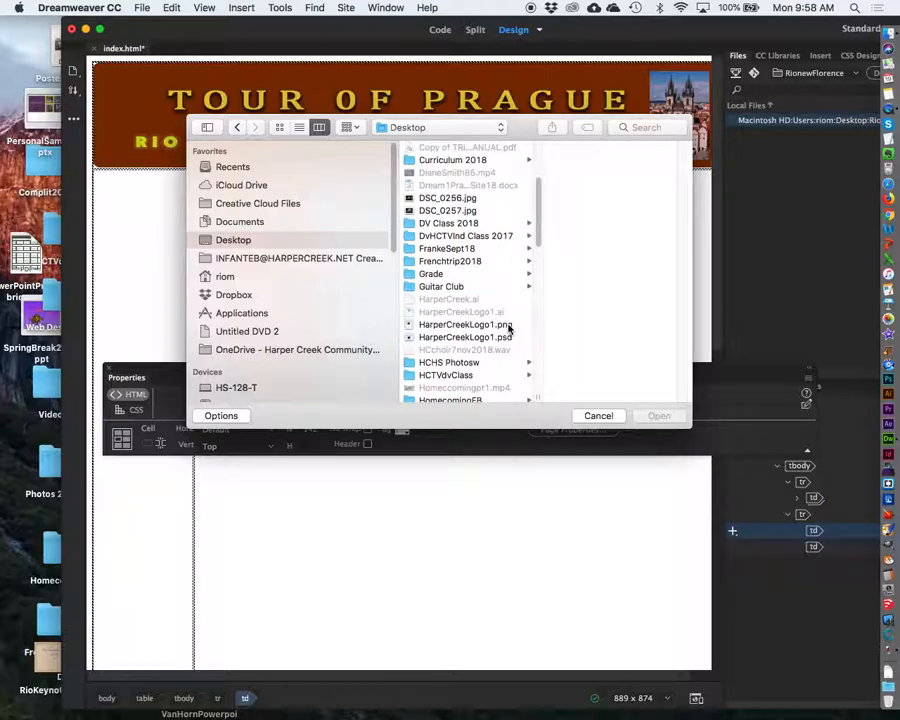
pyautogui.scroll(6, 508, 330)
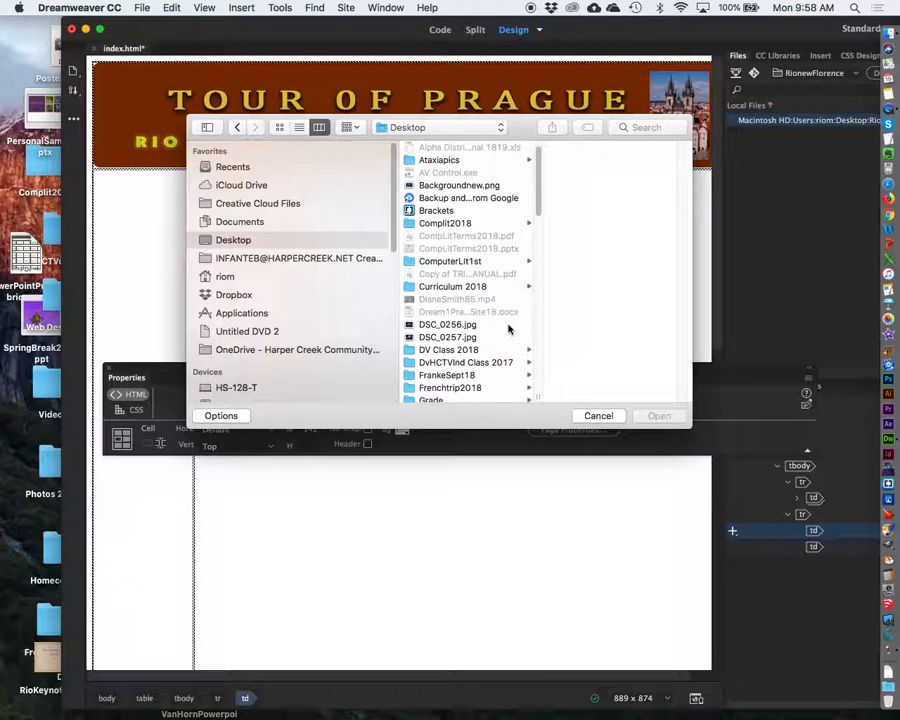
pyautogui.scroll(-1, 508, 330)
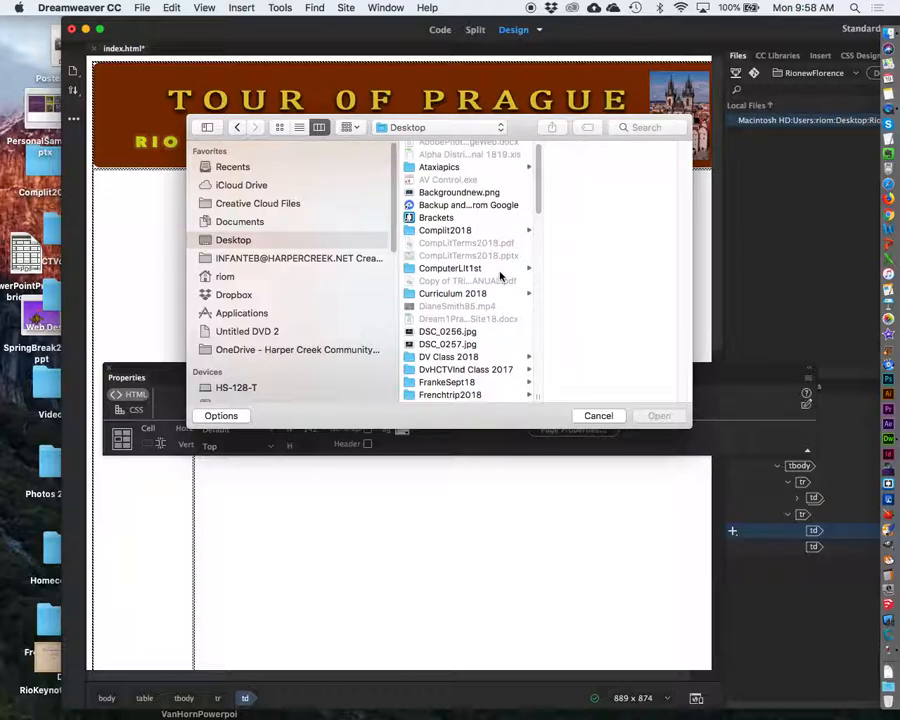
pyautogui.scroll(-10, 501, 276)
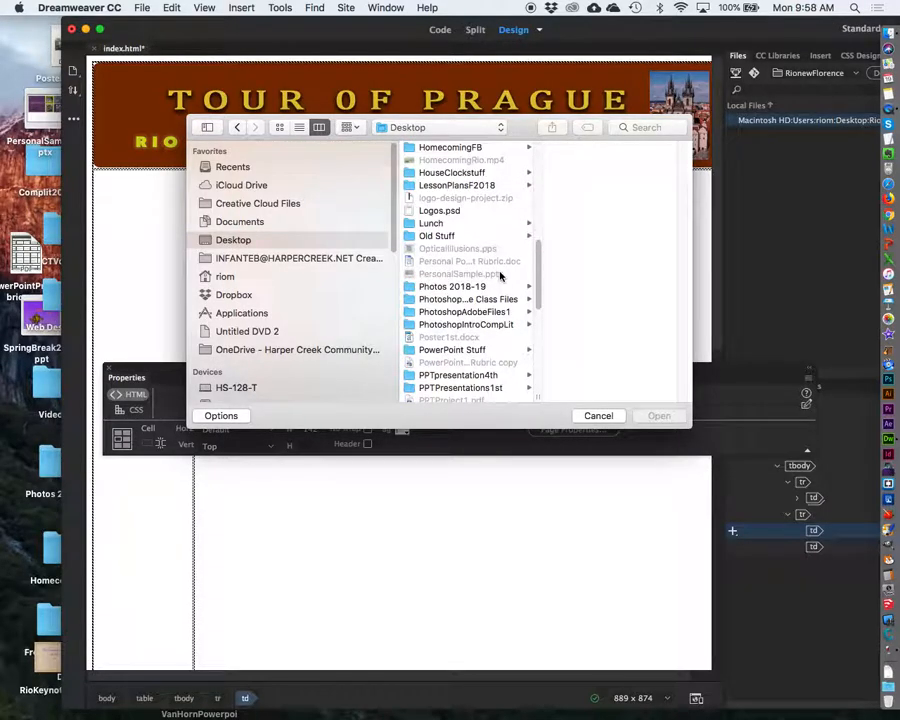
pyautogui.scroll(-5, 501, 276)
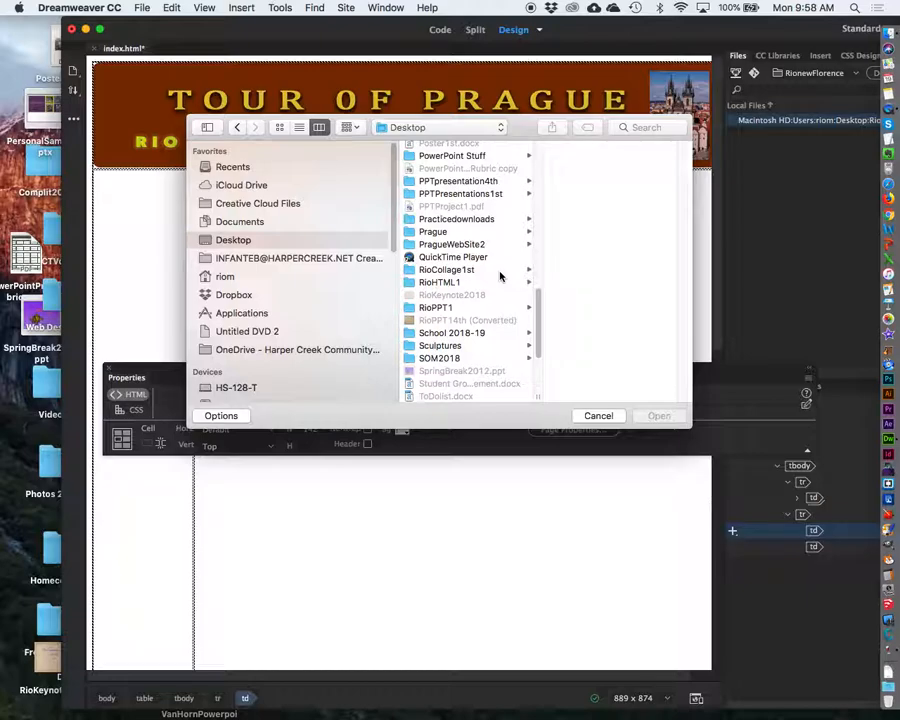
pyautogui.click(478, 244)
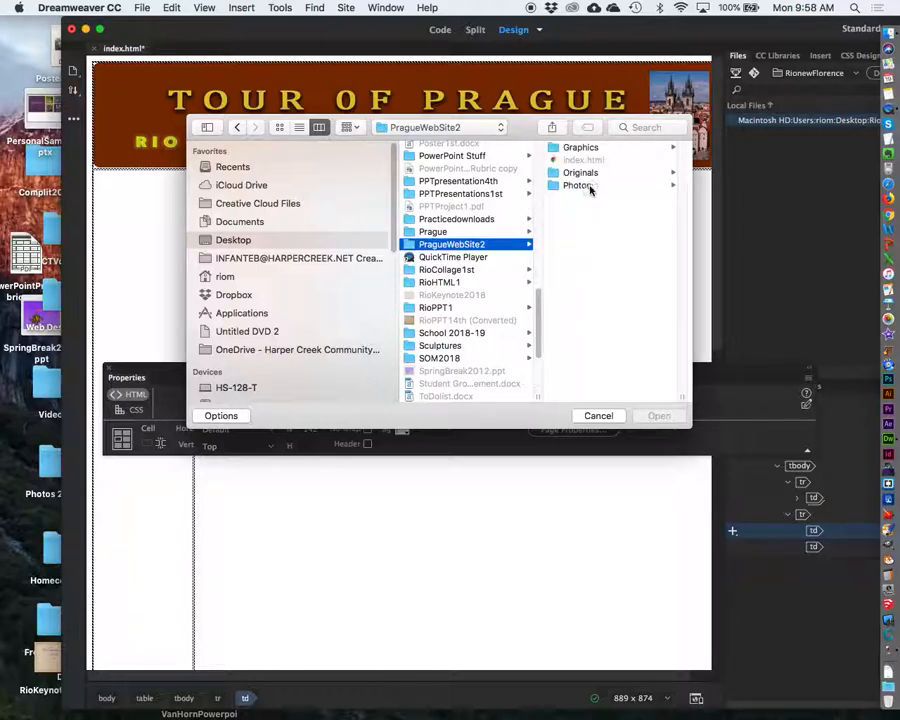
pyautogui.click(578, 148)
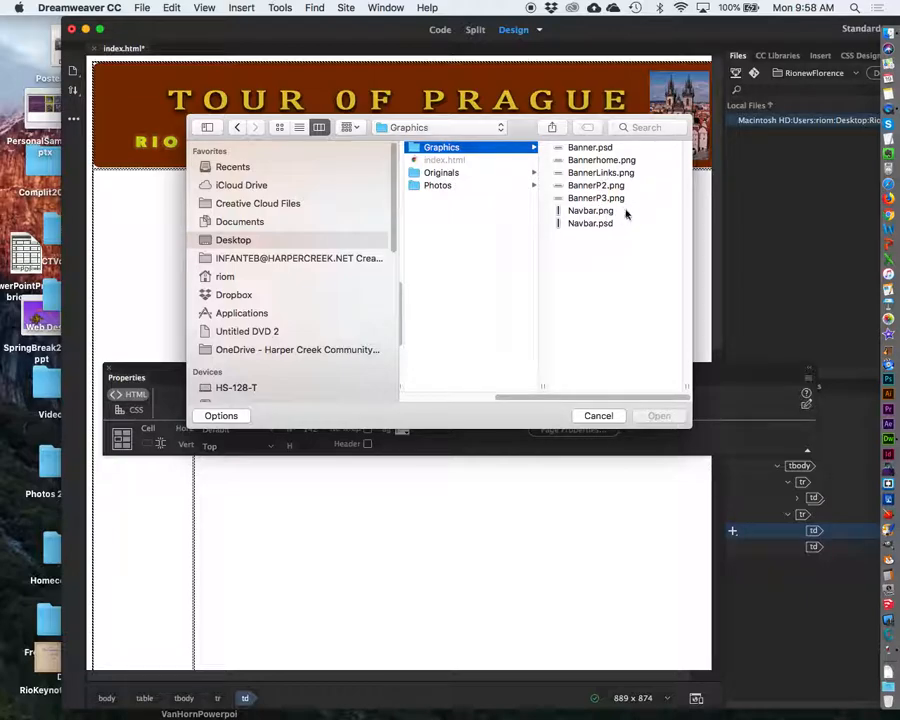
pyautogui.click(588, 212)
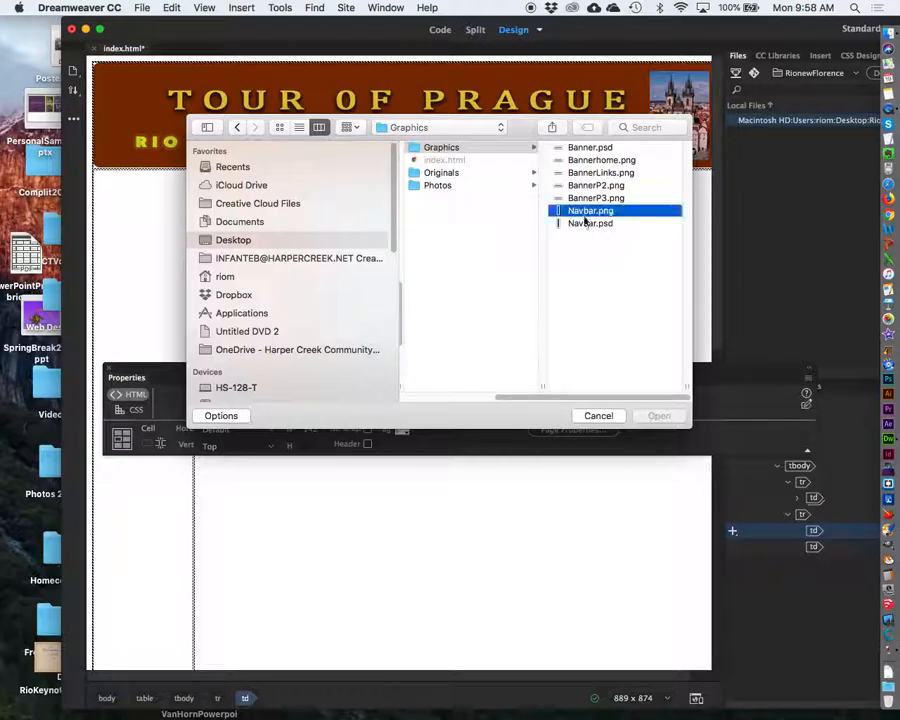
pyautogui.click(656, 416)
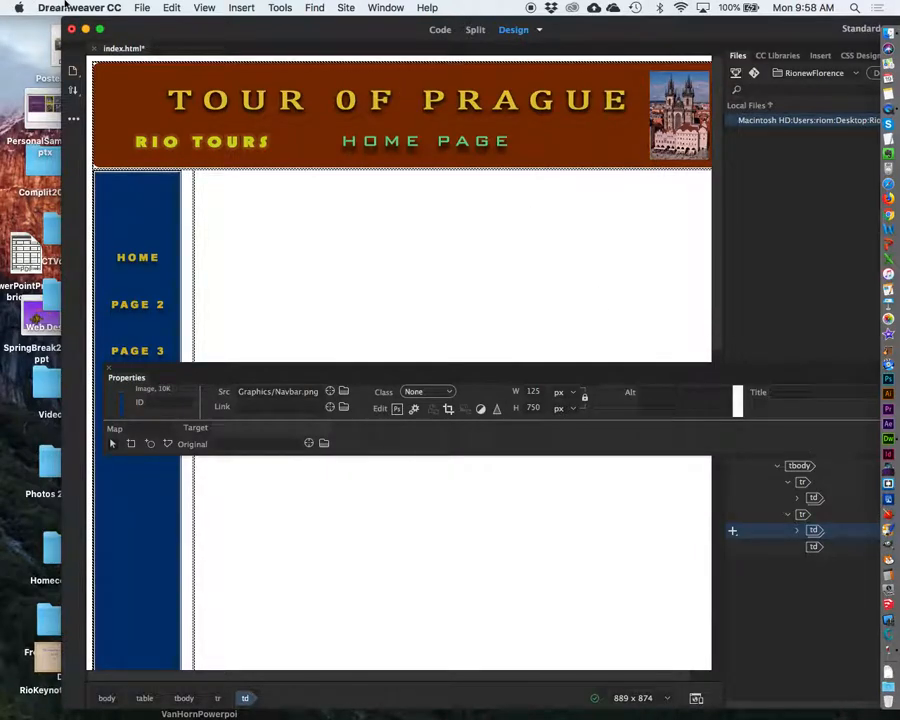
pyautogui.click(141, 6)
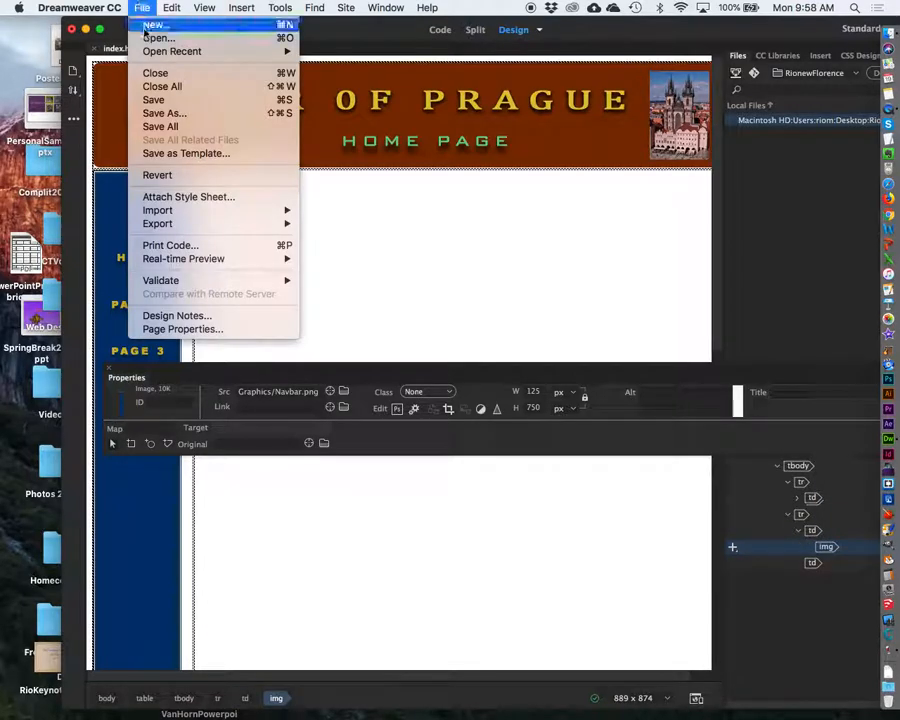
pyautogui.click(155, 97)
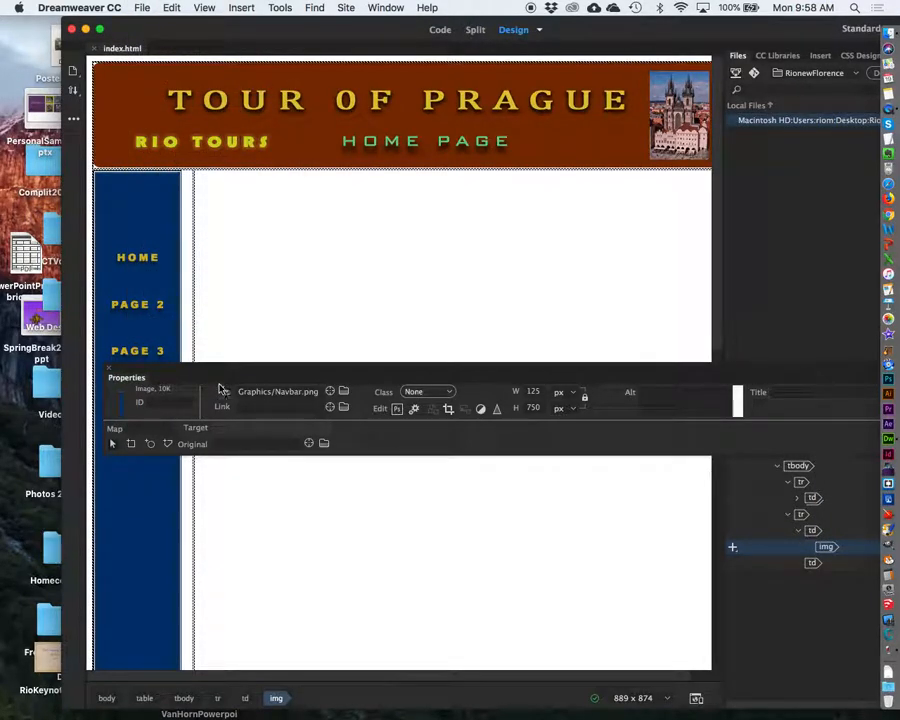
pyautogui.moveTo(217, 372); pyautogui.dragTo(218, 550)
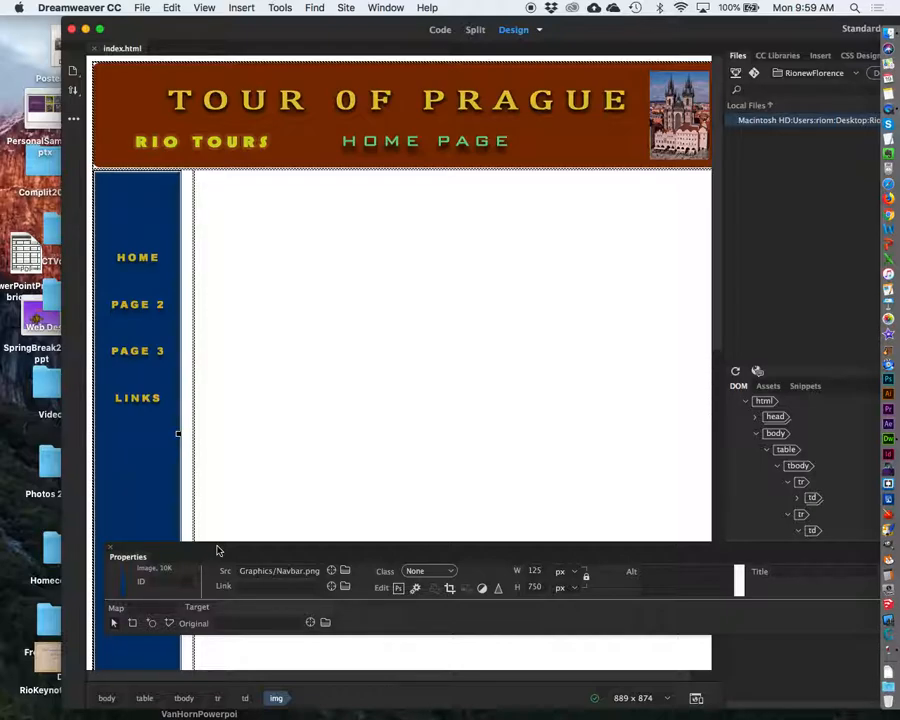
pyautogui.moveTo(315, 540); pyautogui.dragTo(264, 337)
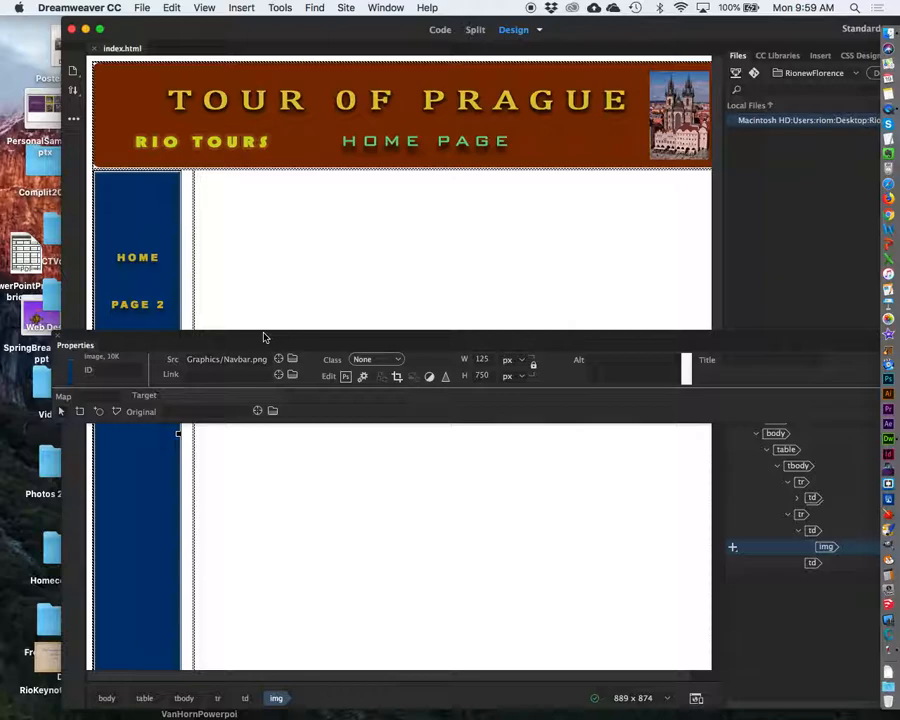
pyautogui.moveTo(416, 340); pyautogui.dragTo(406, 384)
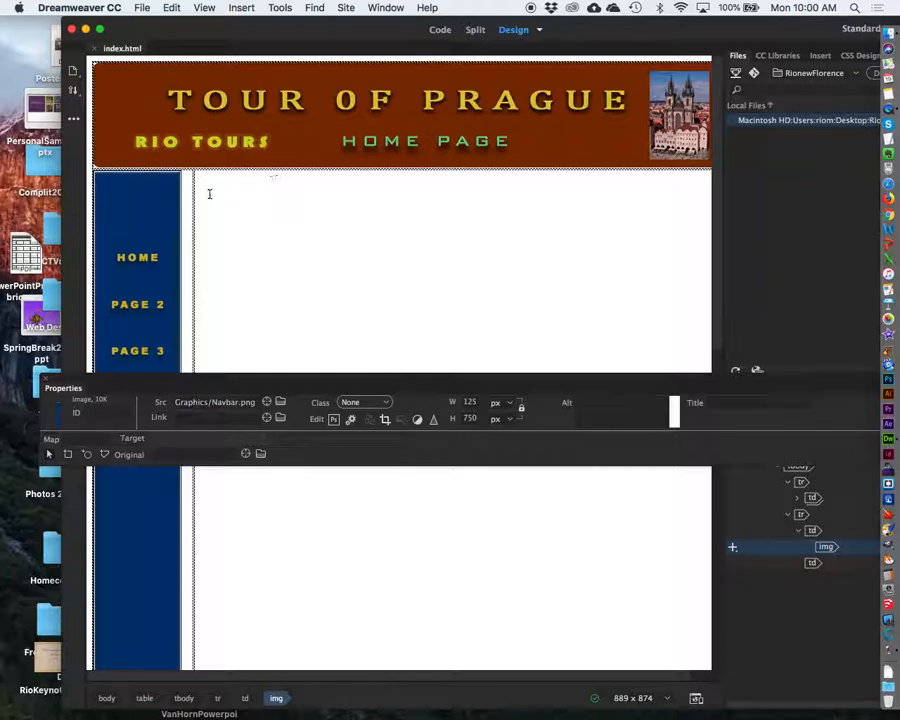
pyautogui.moveTo(414, 394); pyautogui.dragTo(422, 276)
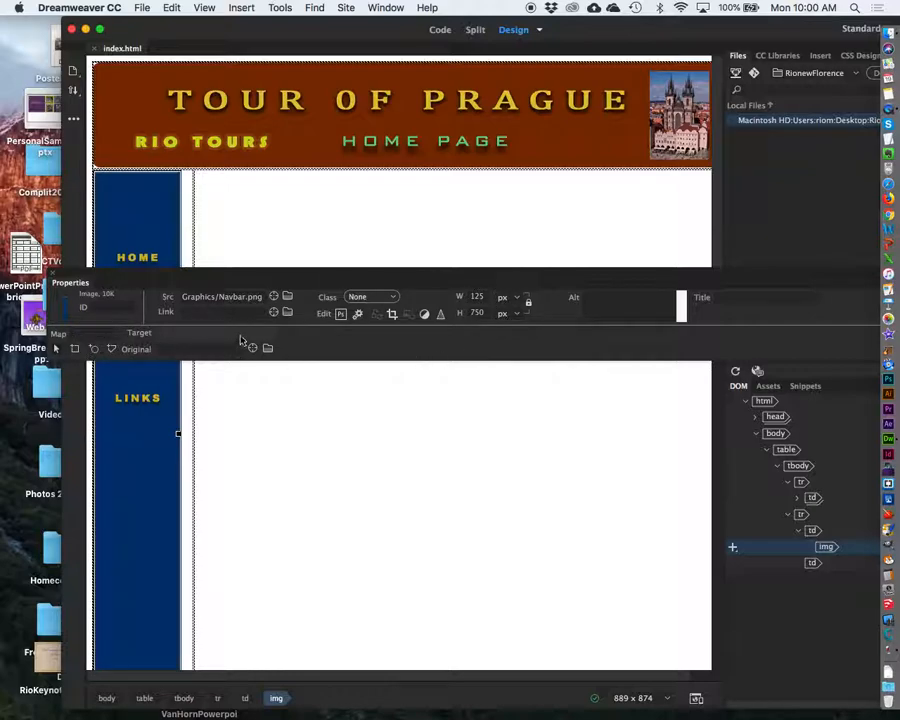
# - Place the cursor in the wide content cell beside the navigation bar
pyautogui.click(470, 422)
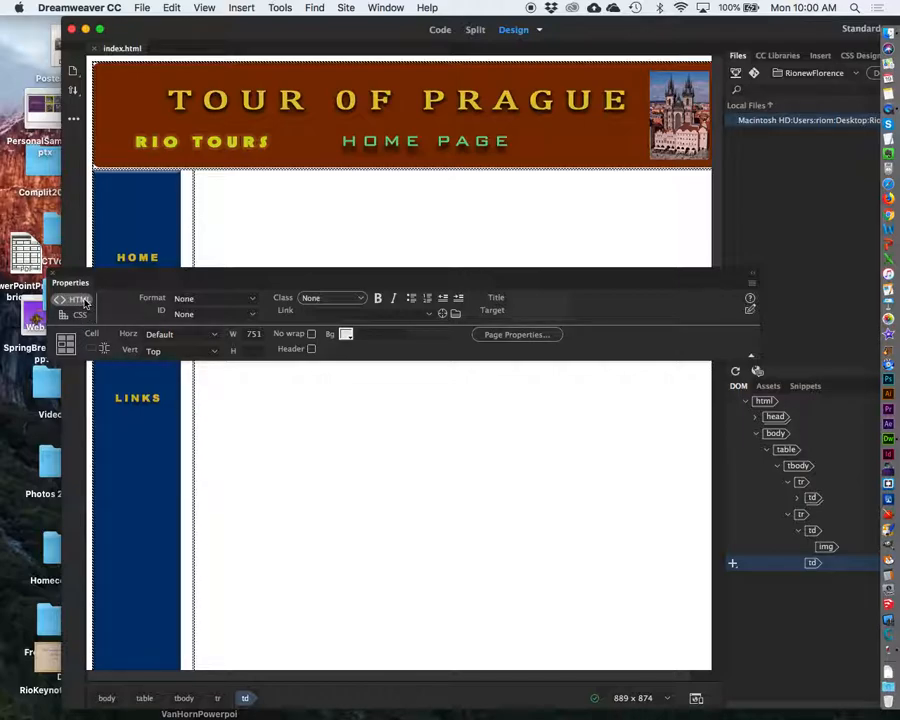
pyautogui.click(530, 336)
pyautogui.click(278, 7)
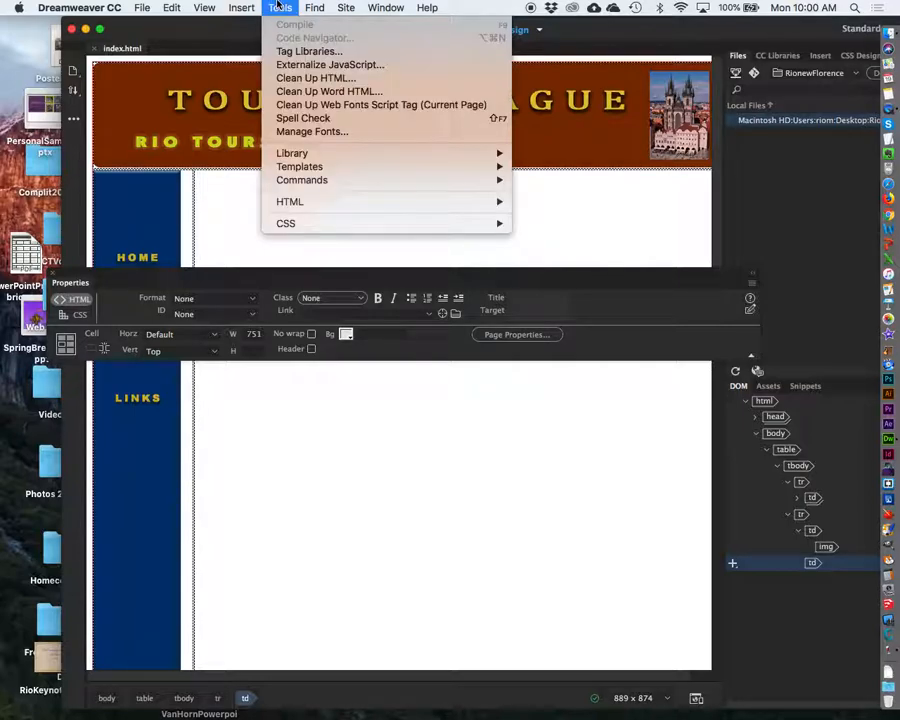
pyautogui.moveTo(235, 7)
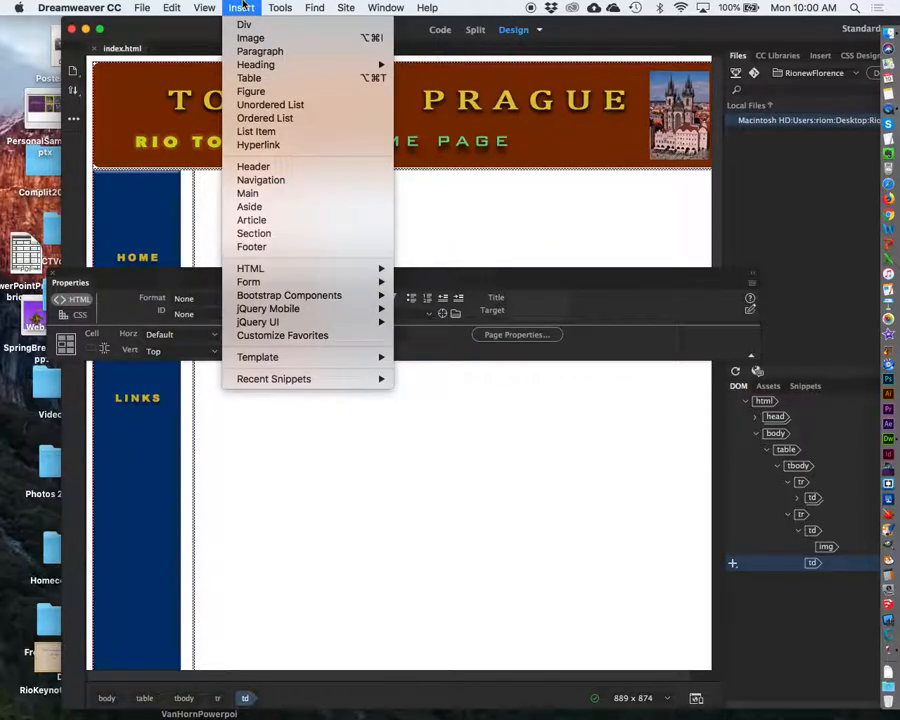
pyautogui.moveTo(204, 7)
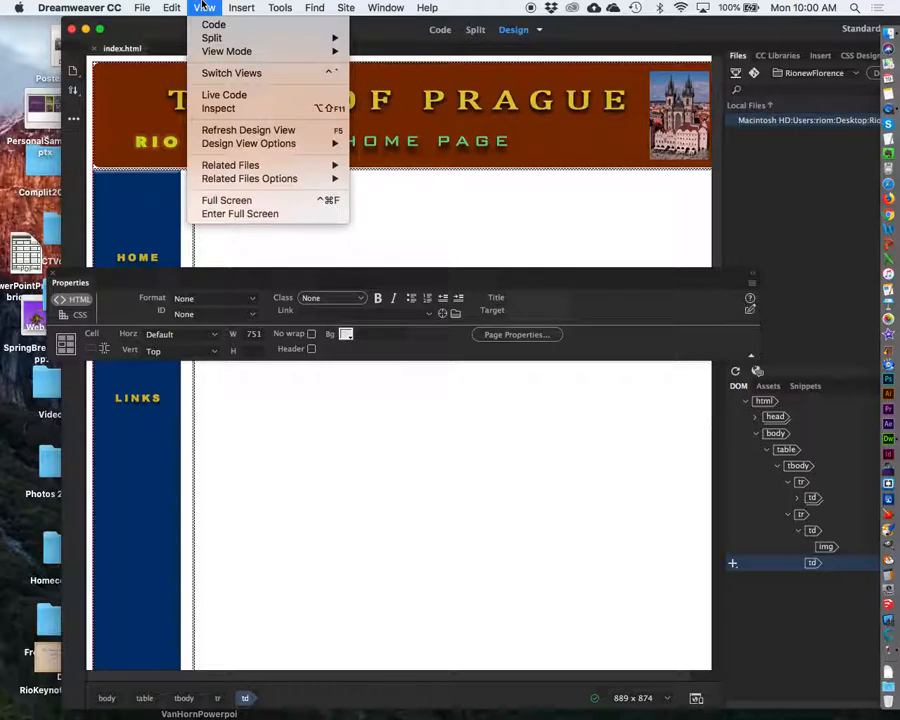
pyautogui.click(203, 4)
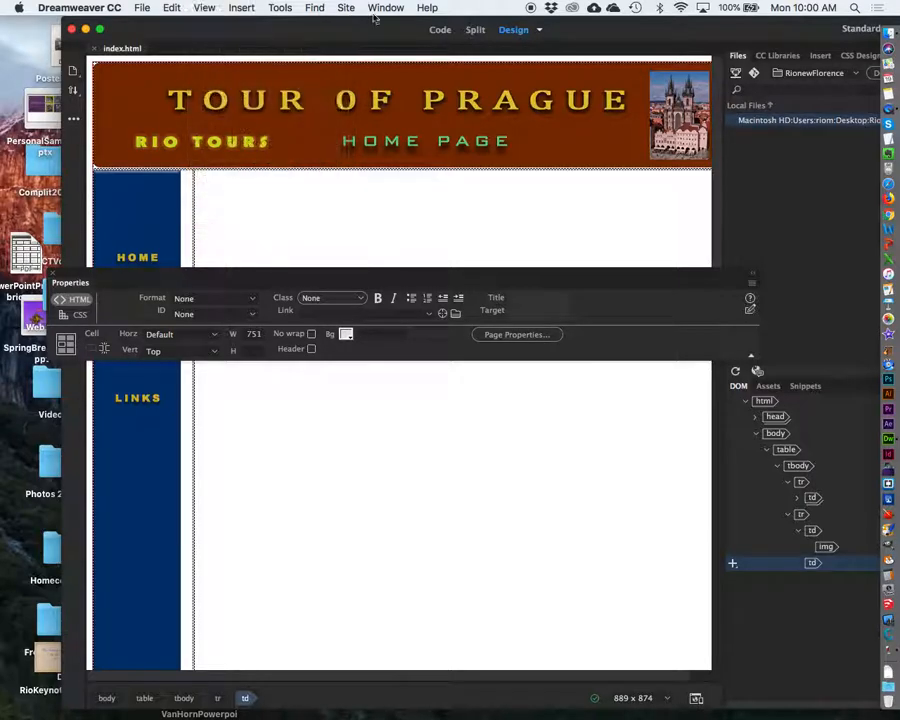
# - In the page's CSS appearance properties, set the page font to the Cambria, Hoefler Text family and the size to 12 px
pyautogui.click(528, 342)
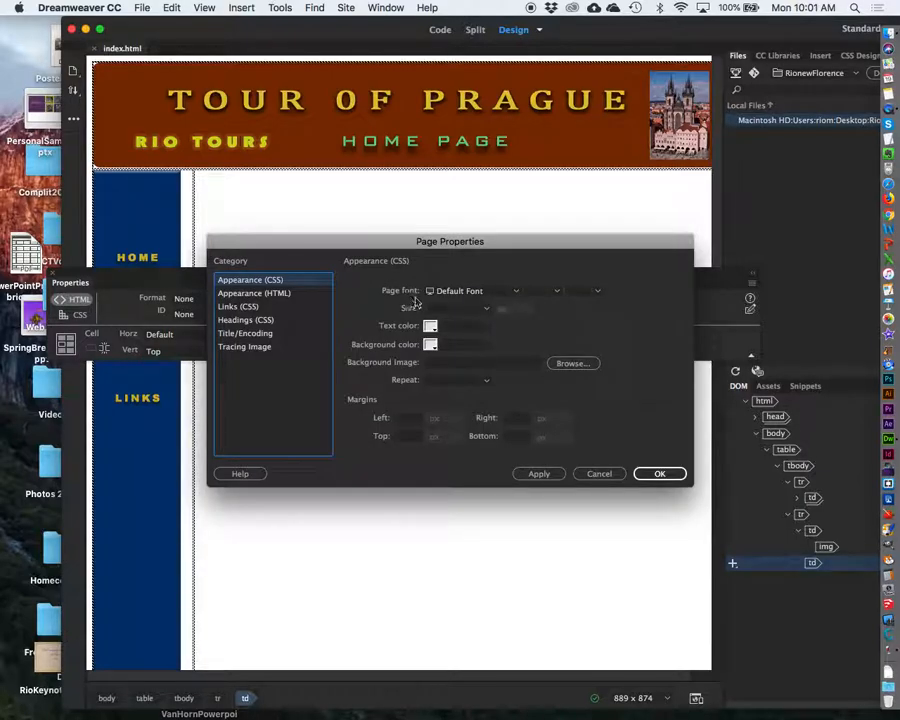
pyautogui.click(516, 292)
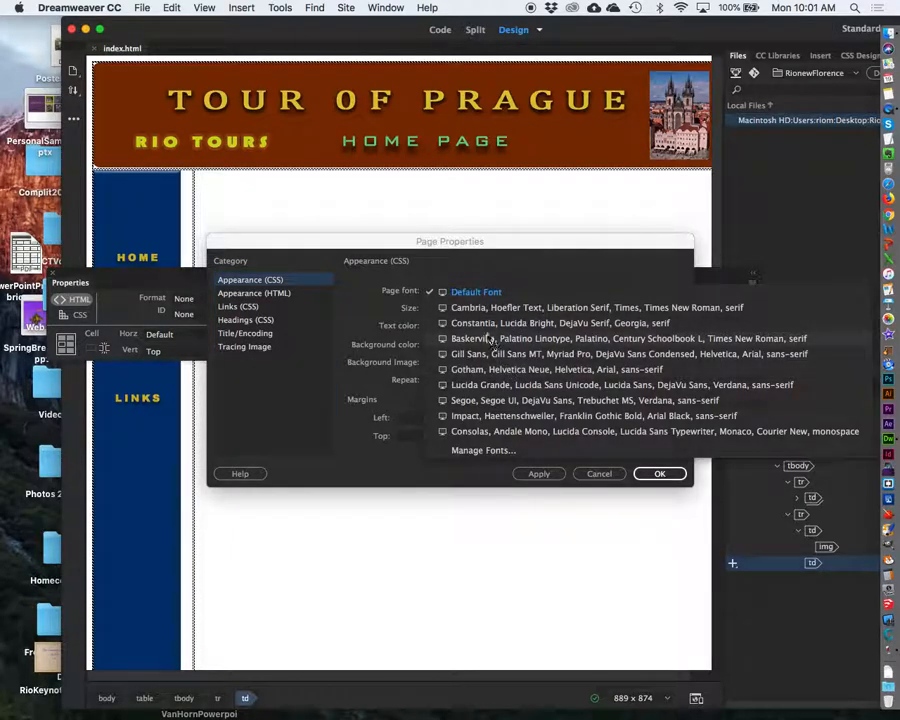
pyautogui.click(477, 416)
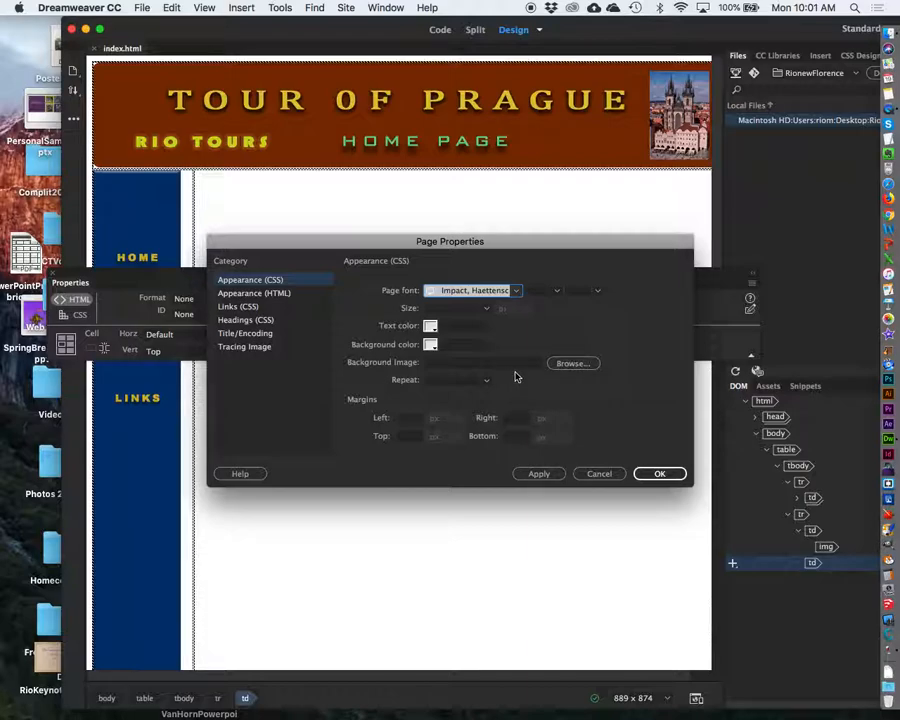
pyautogui.click(516, 292)
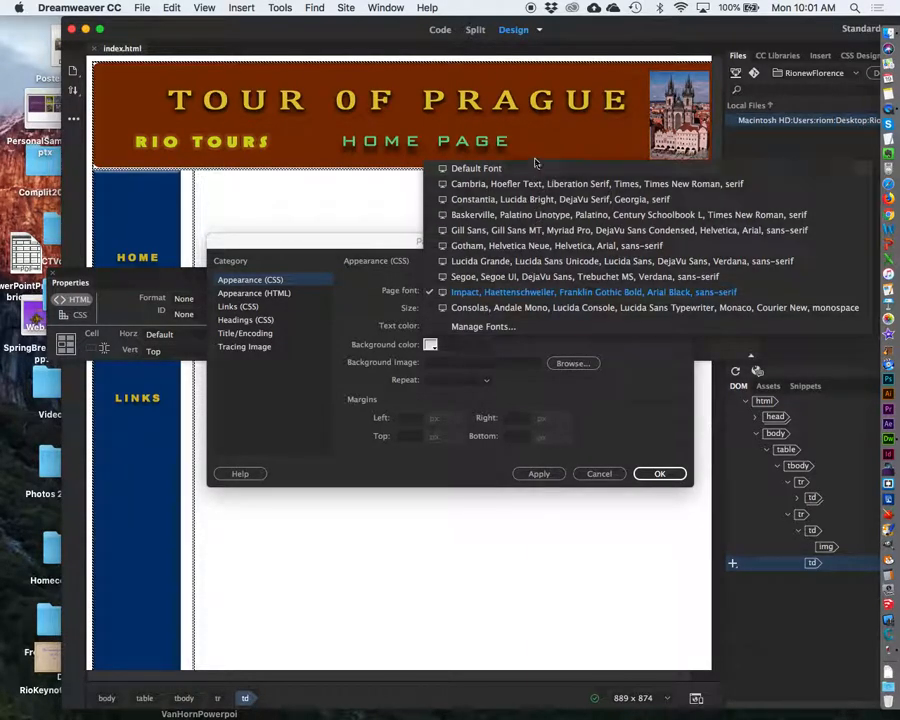
pyautogui.click(533, 185)
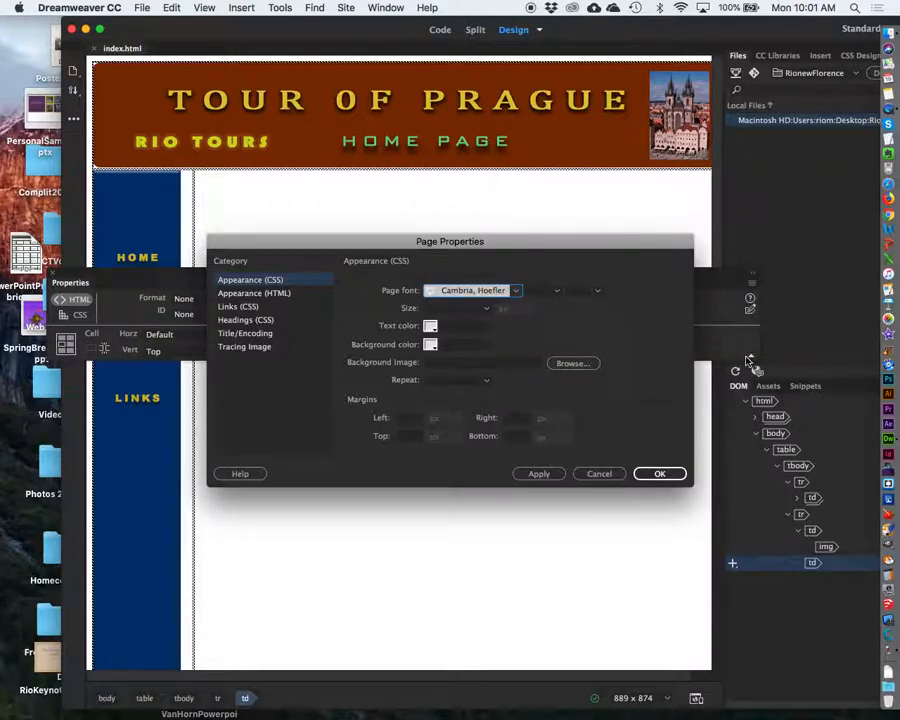
pyautogui.click(487, 309)
pyautogui.click(445, 354)
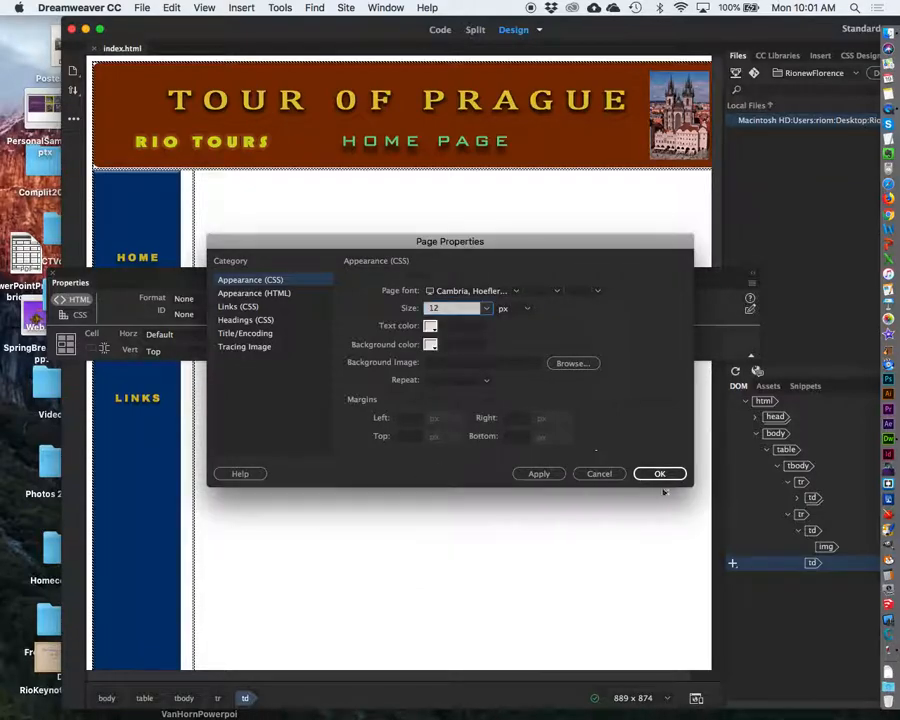
# - Set the page's background color to the tan shade #D5BE74
pyautogui.click(431, 345)
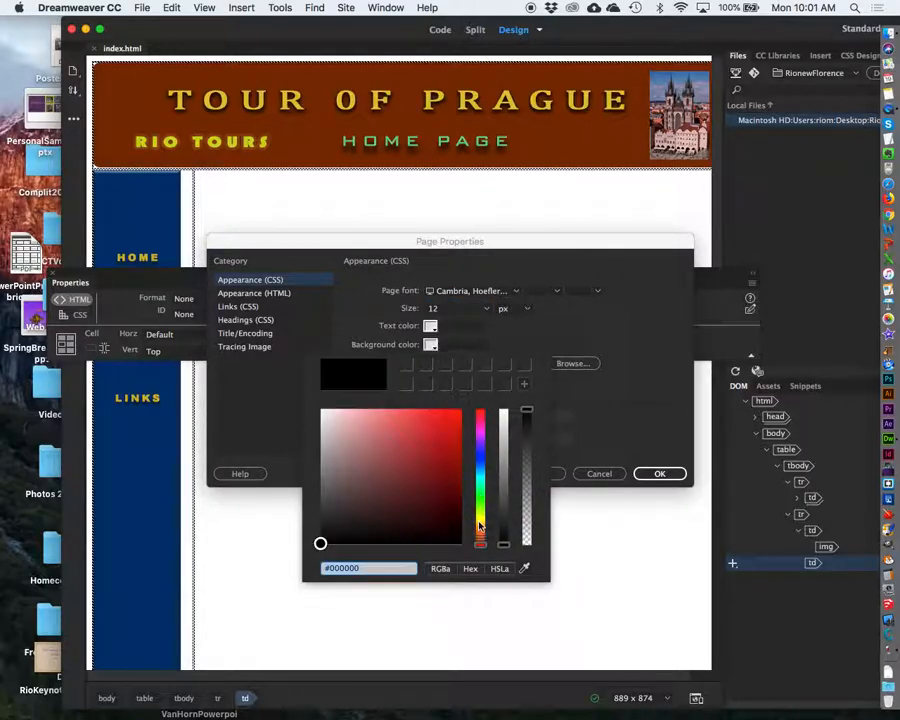
pyautogui.click(480, 521)
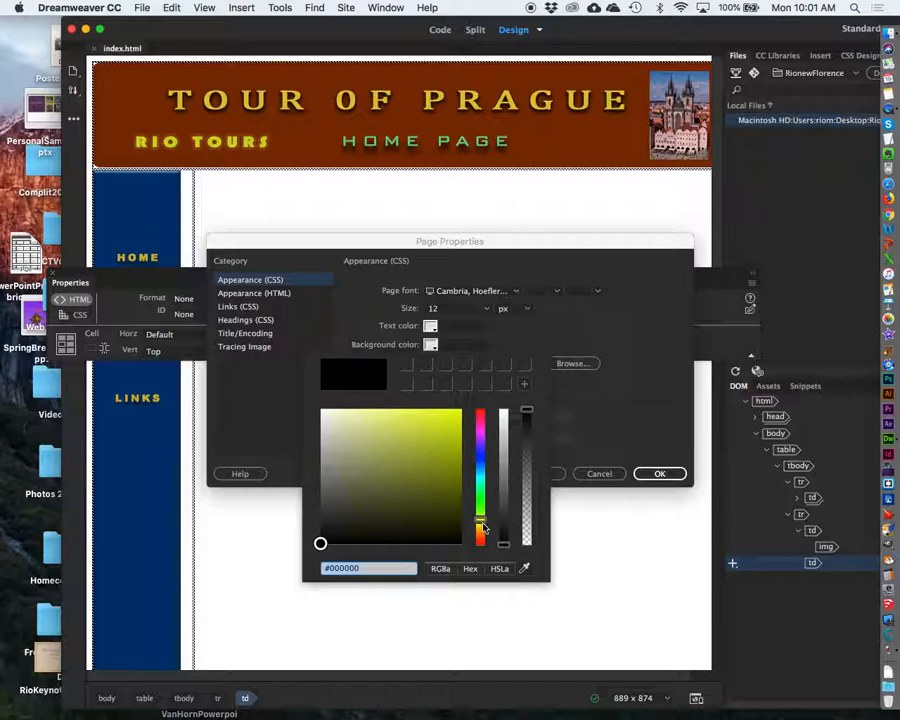
pyautogui.moveTo(482, 526); pyautogui.dragTo(483, 535)
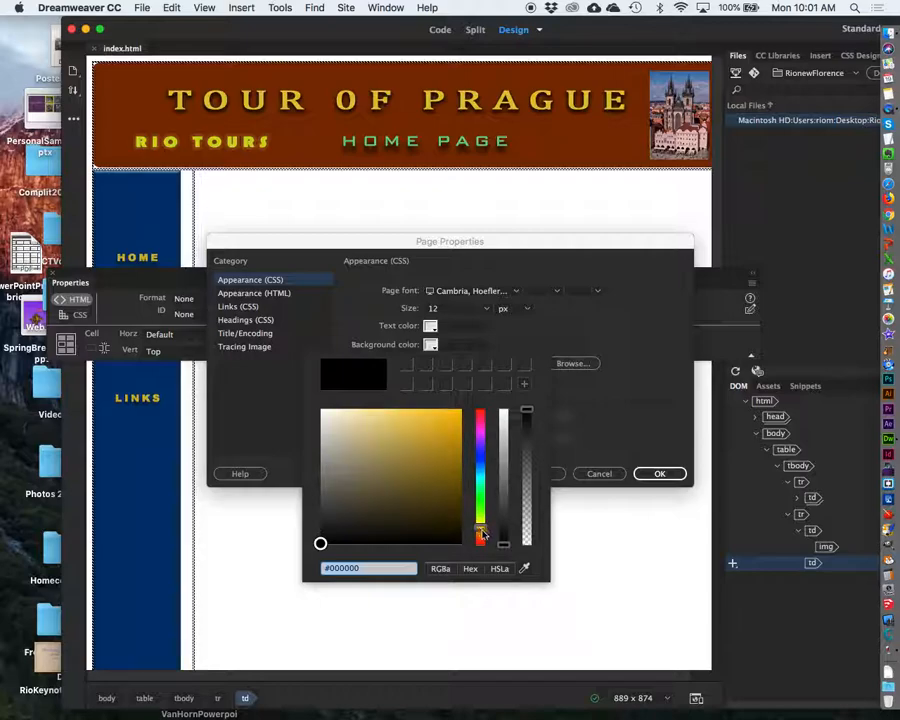
pyautogui.click(384, 430)
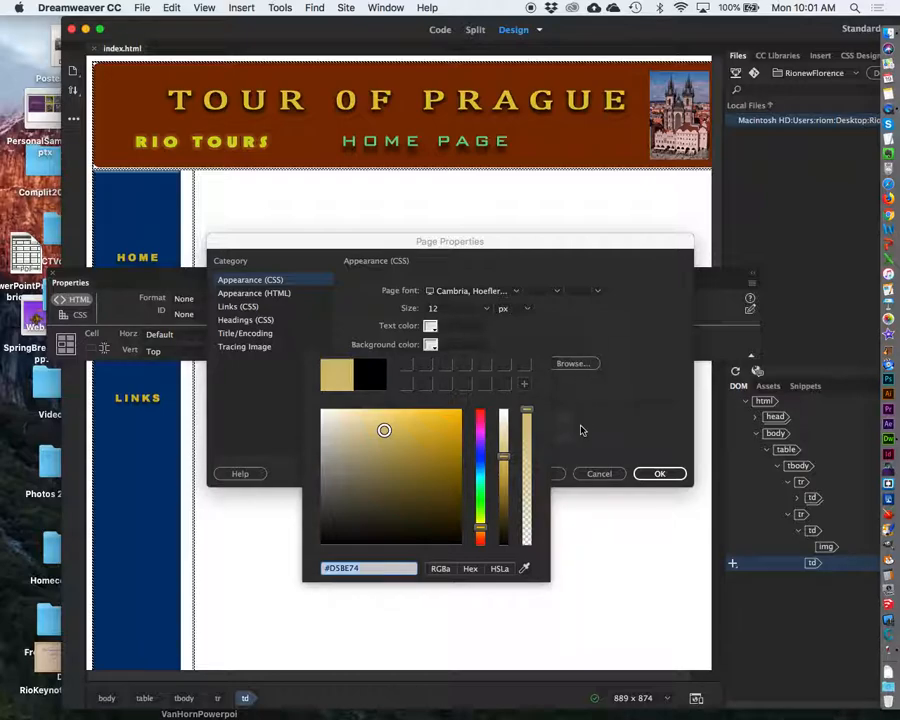
pyautogui.click(635, 584)
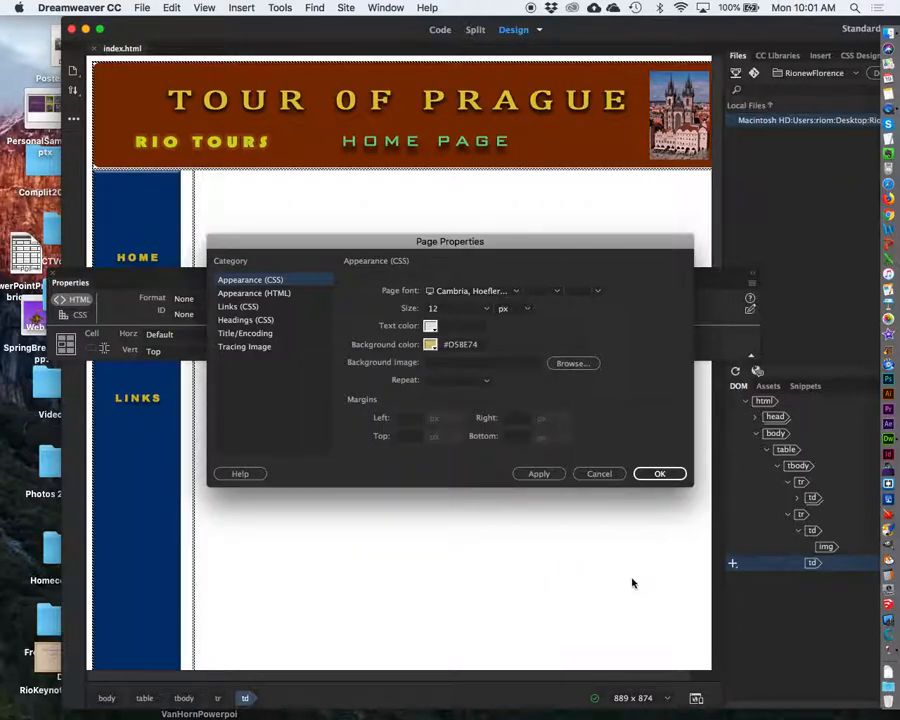
# - Set the page's text color to black, #000000
pyautogui.click(431, 327)
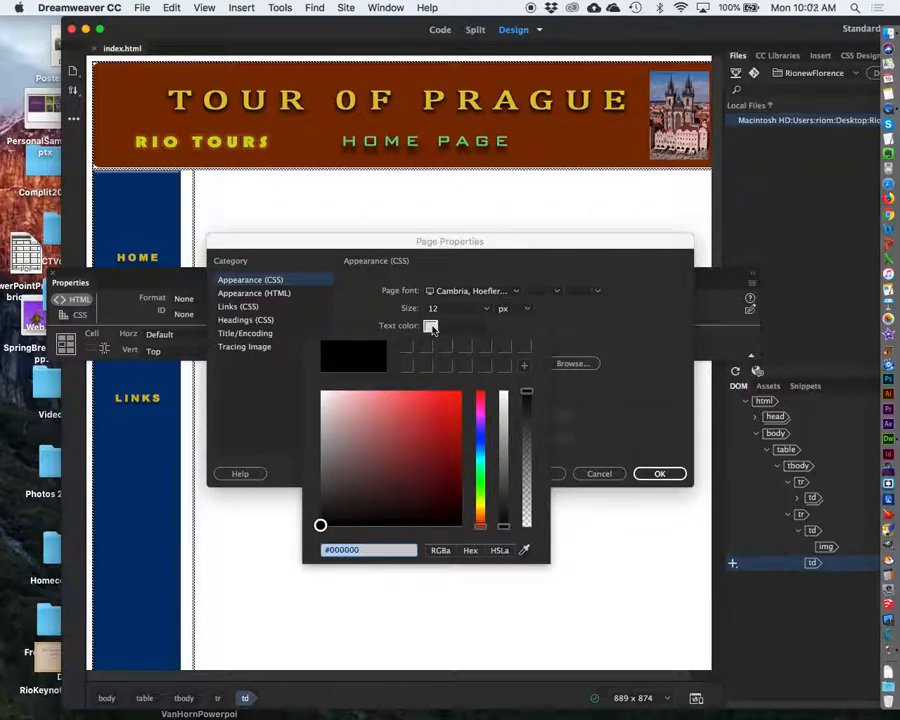
pyautogui.click(481, 435)
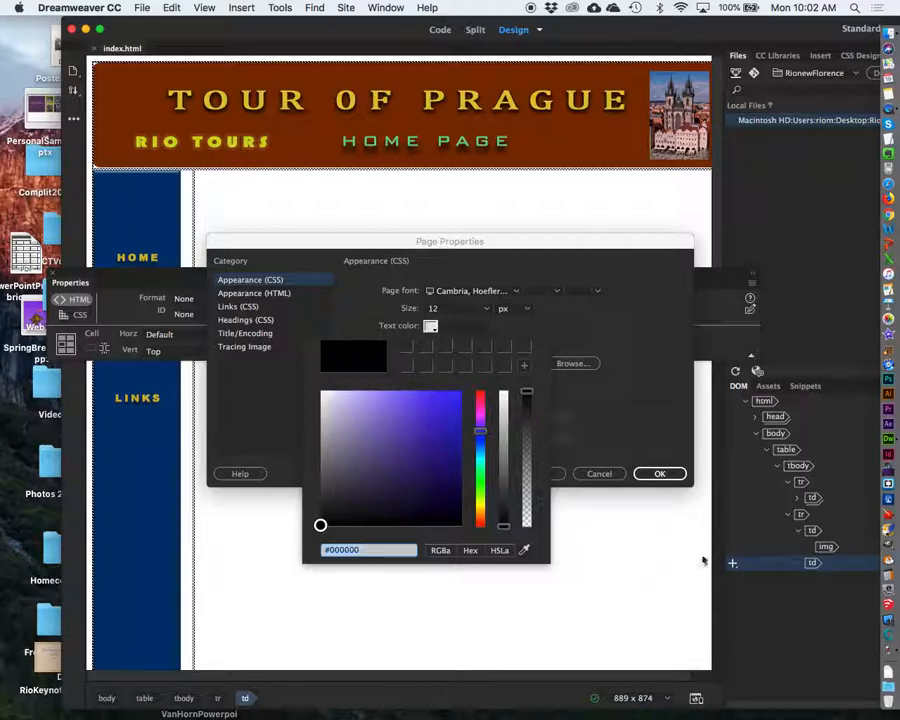
pyautogui.click(640, 572)
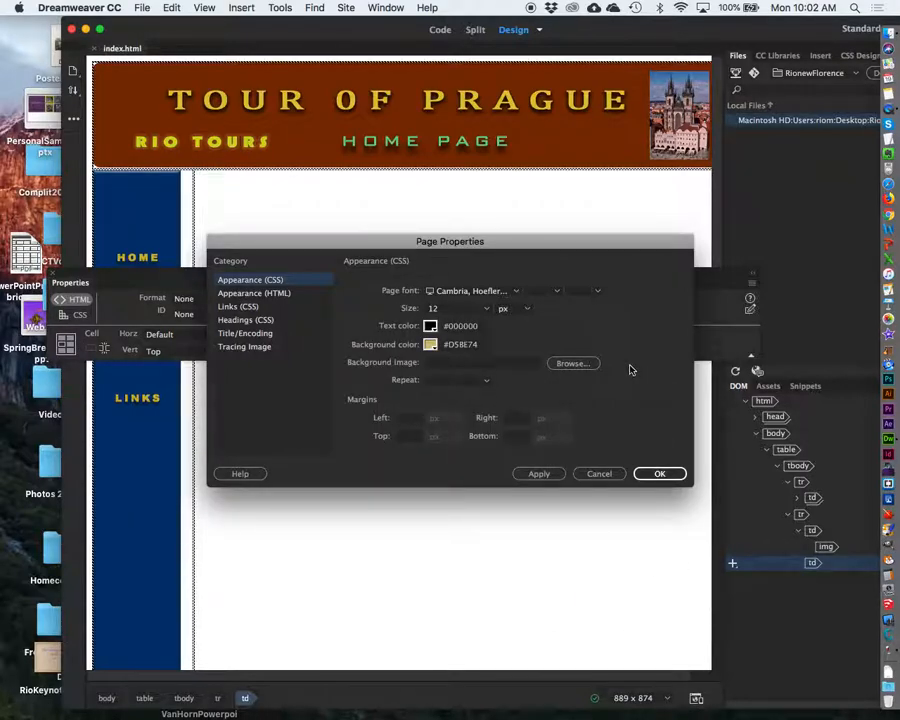
# - Set the left, right, top and bottom page margins to 20 px each and apply the page properties
pyautogui.click(410, 419)
pyautogui.write('2')
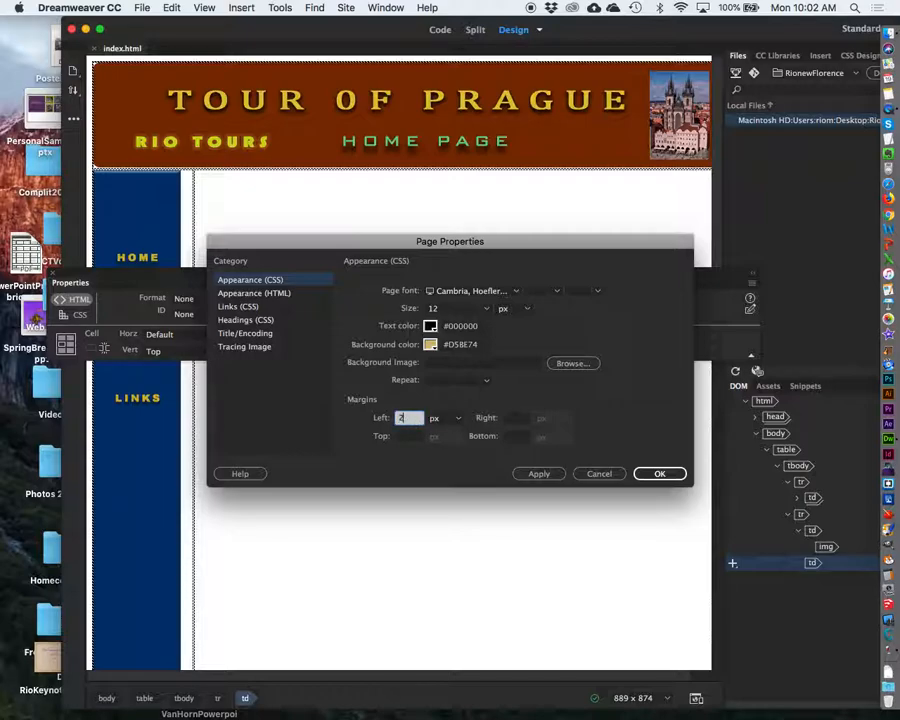
pyautogui.press('Tab')
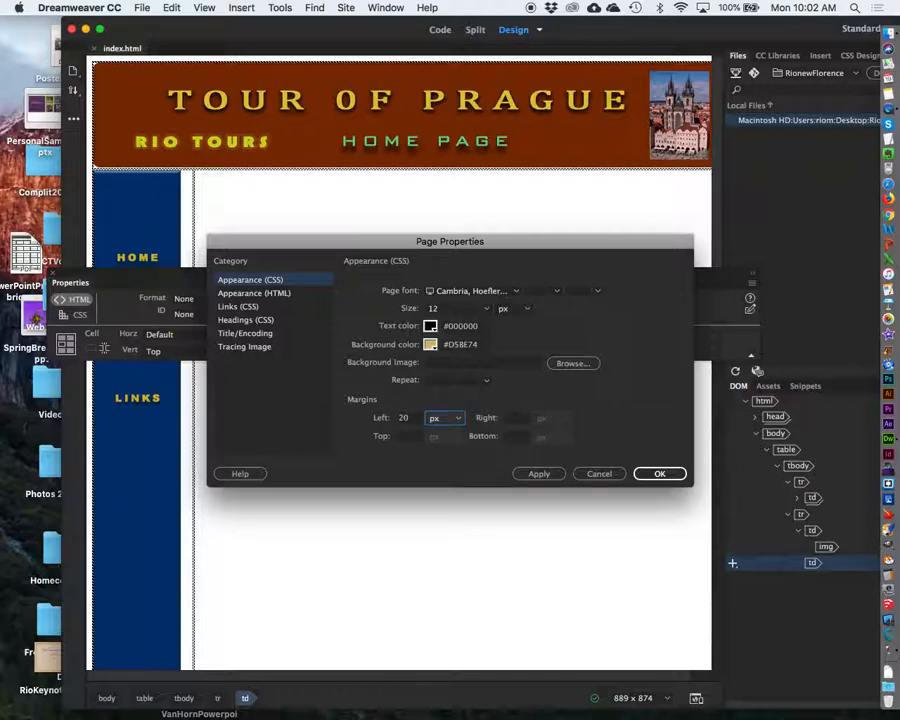
pyautogui.press('Tab')
pyautogui.write('2')
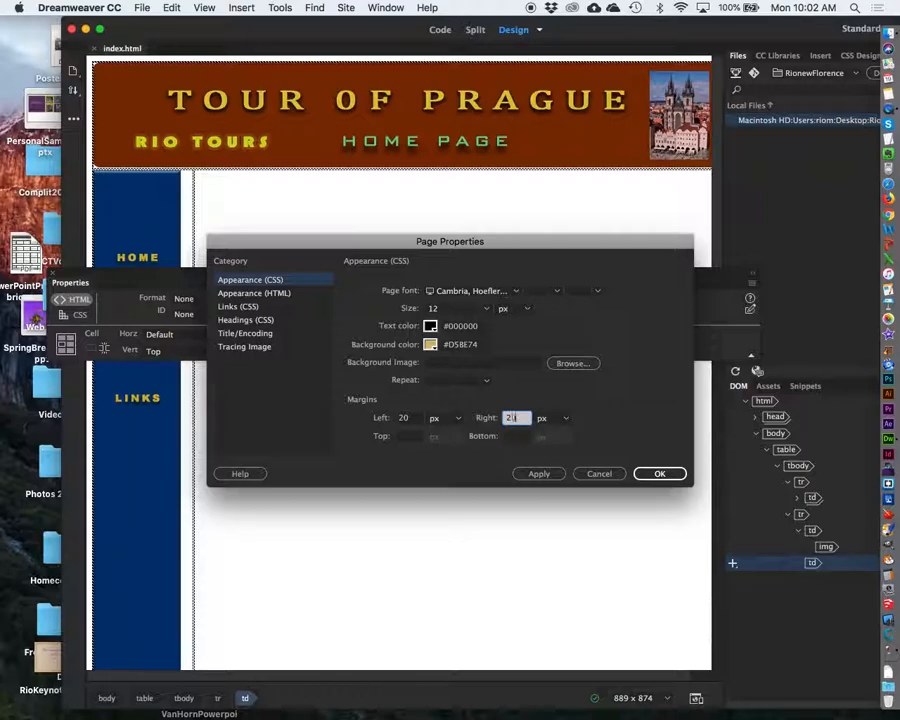
pyautogui.click(407, 437)
pyautogui.write('20')
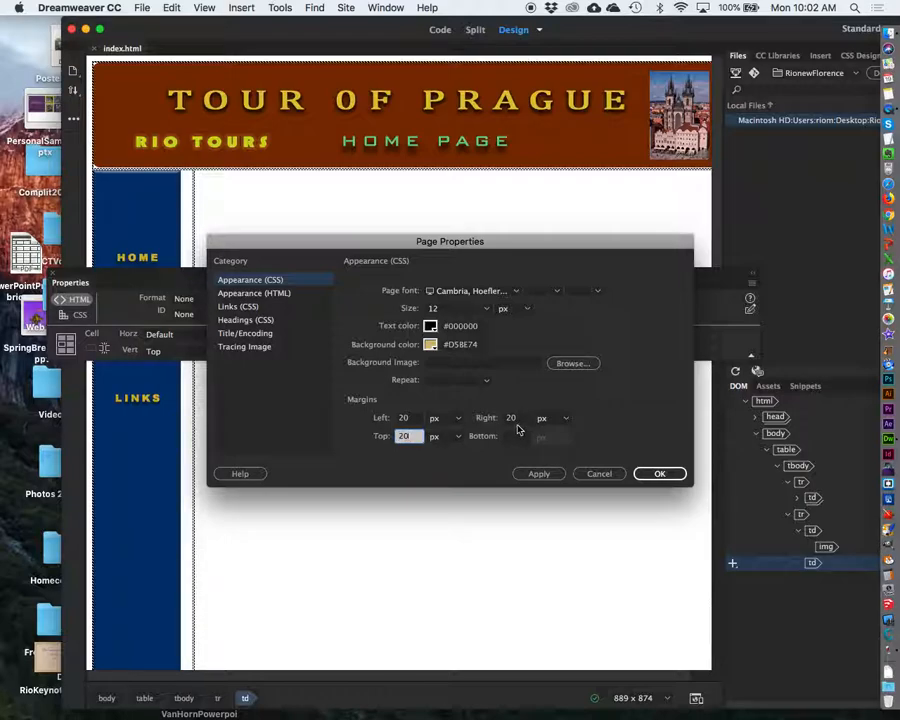
pyautogui.click(515, 438)
pyautogui.write('20')
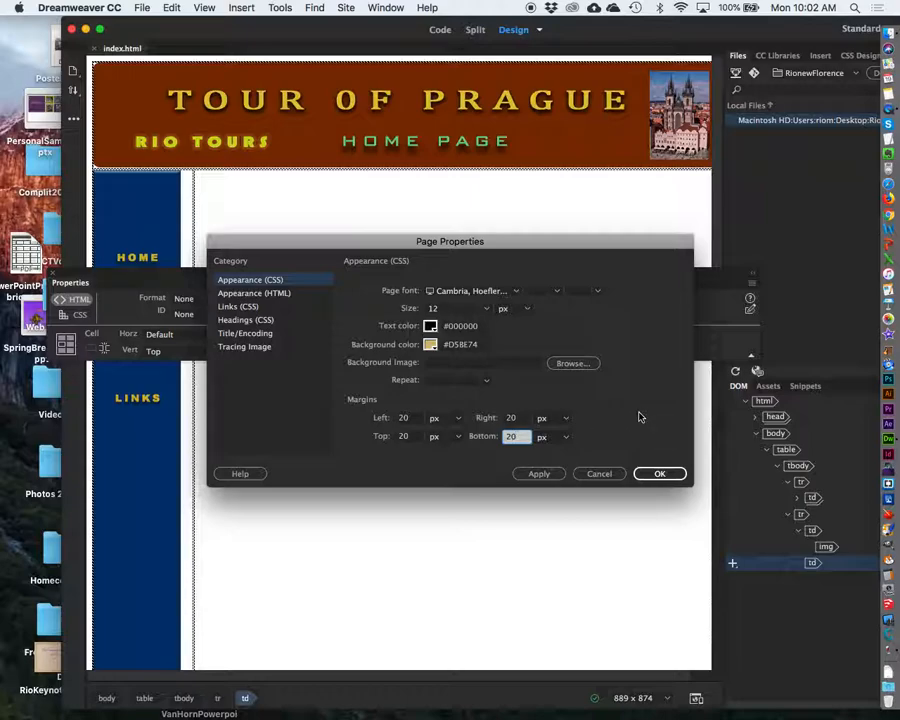
pyautogui.click(652, 472)
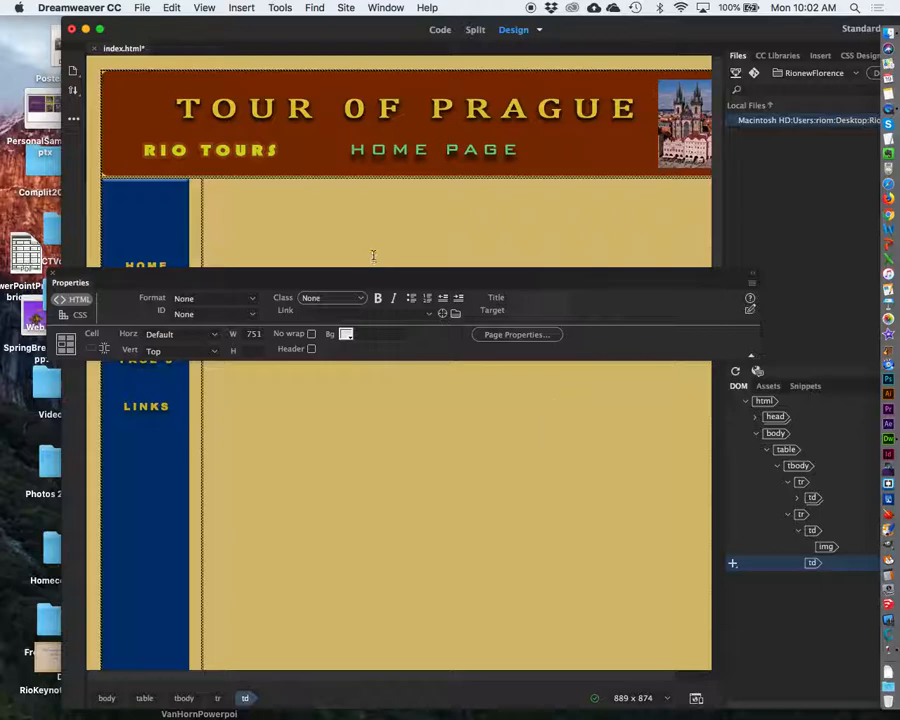
# - Narrow the navigation column so its border sits close to the navigation bar image, and save index.html
pyautogui.moveTo(376, 273); pyautogui.dragTo(659, 311)
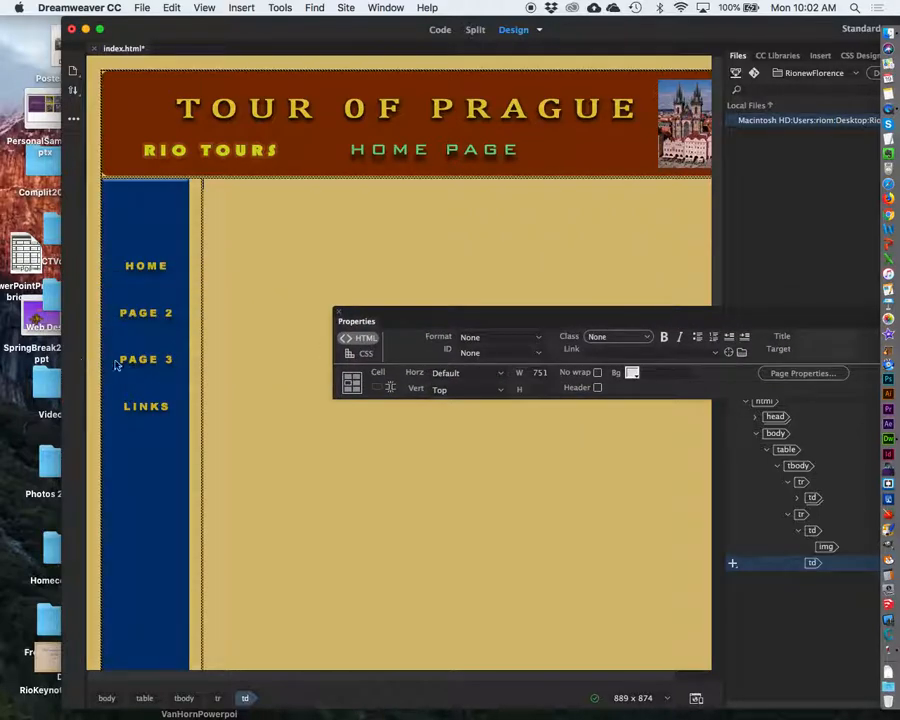
pyautogui.keyDown('super'); pyautogui.click(201, 349); pyautogui.keyUp('super')
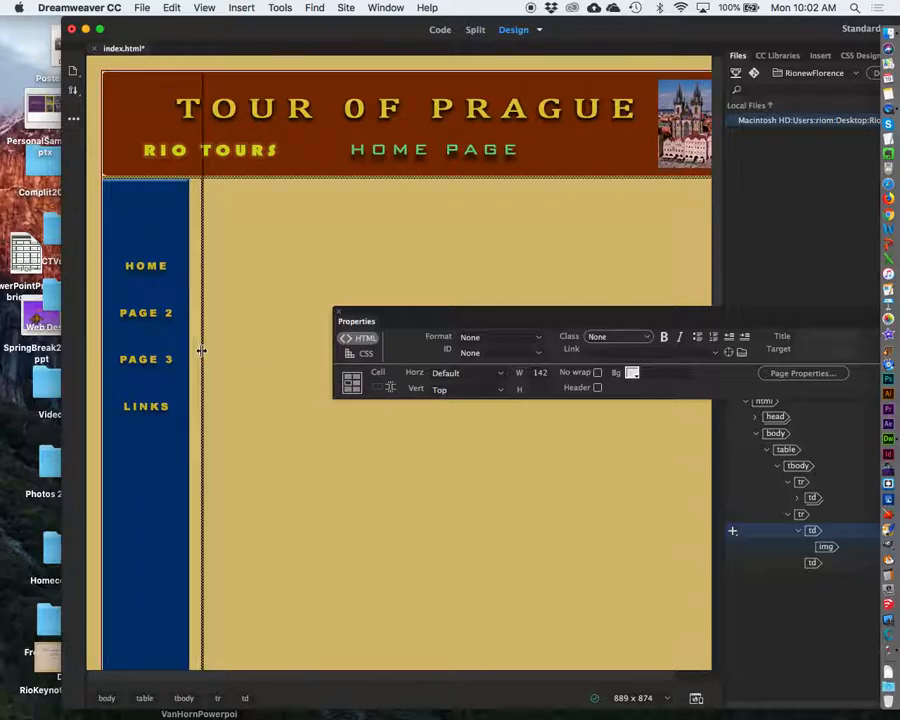
pyautogui.moveTo(201, 349); pyautogui.dragTo(195, 347)
pyautogui.click(231, 346)
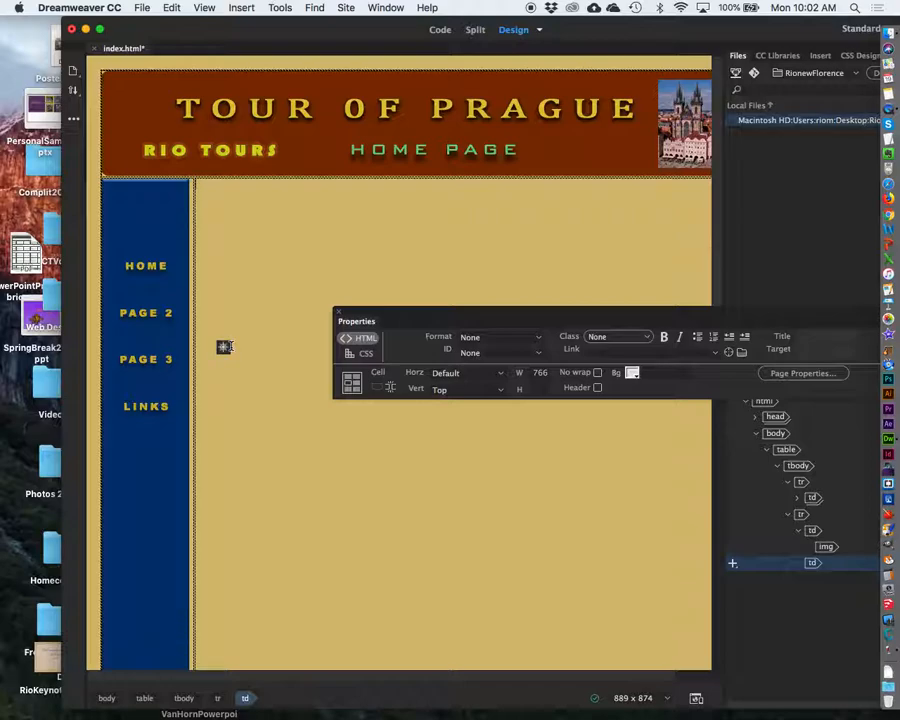
pyautogui.click(140, 7)
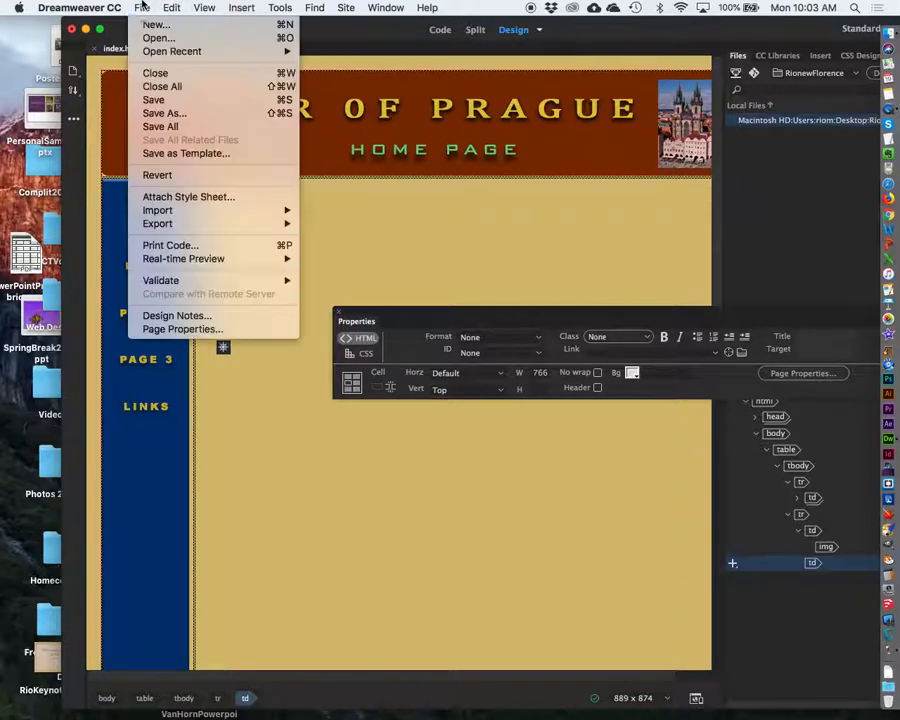
pyautogui.click(149, 101)
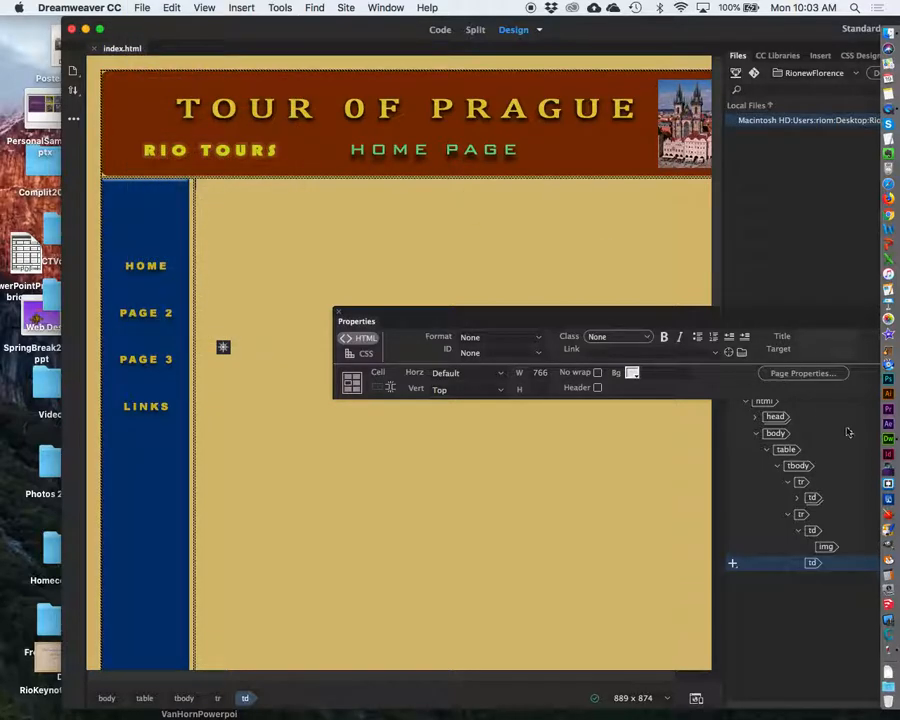
# - Move the floating properties inspector clear of the DOM tree and reopen the page properties
pyautogui.moveTo(810, 315); pyautogui.dragTo(674, 233)
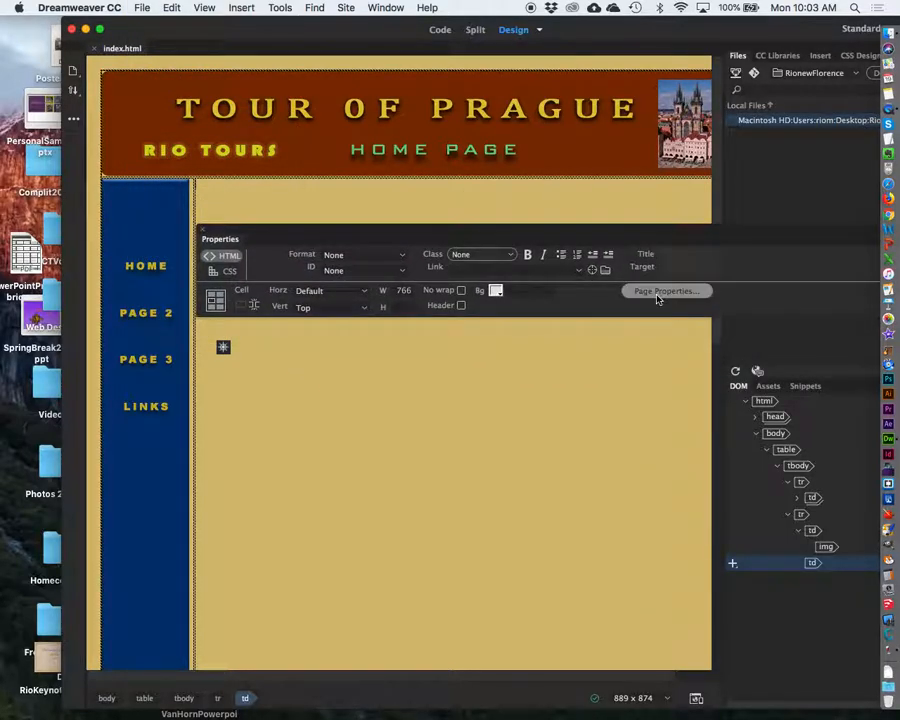
pyautogui.click(658, 292)
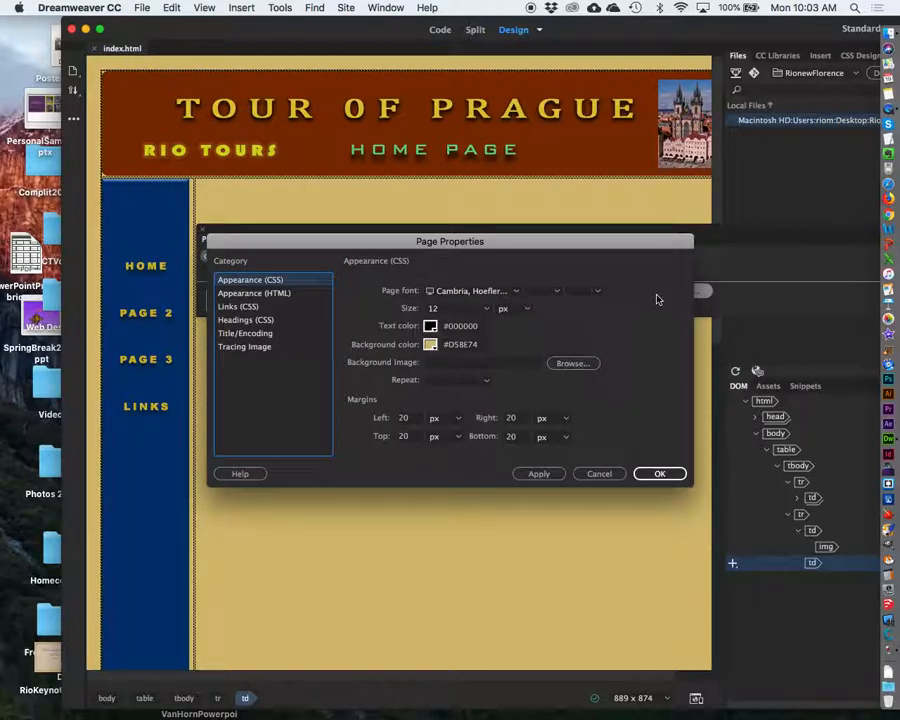